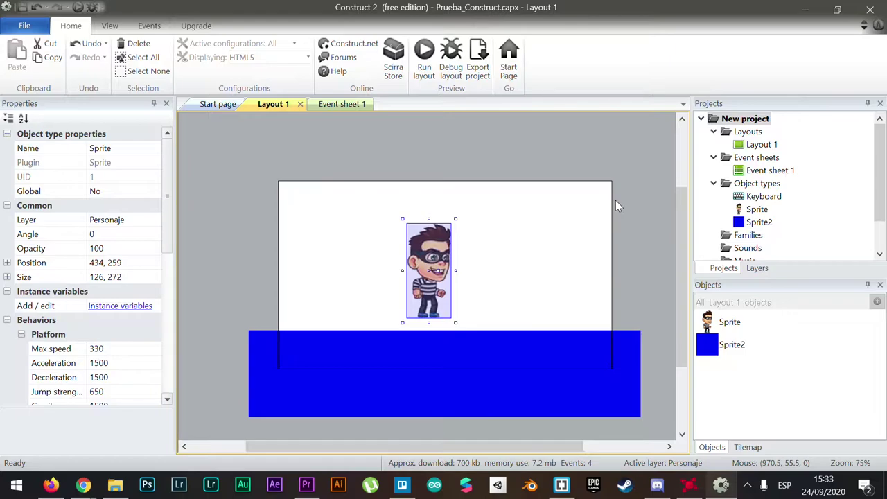
Open the blue ground sprite's image and draw a filled grey-brown rectangle (RGB 138, 116, 118) over everything except a thin upper strip
{"action": "left_click", "coordinate": [605, 369]}
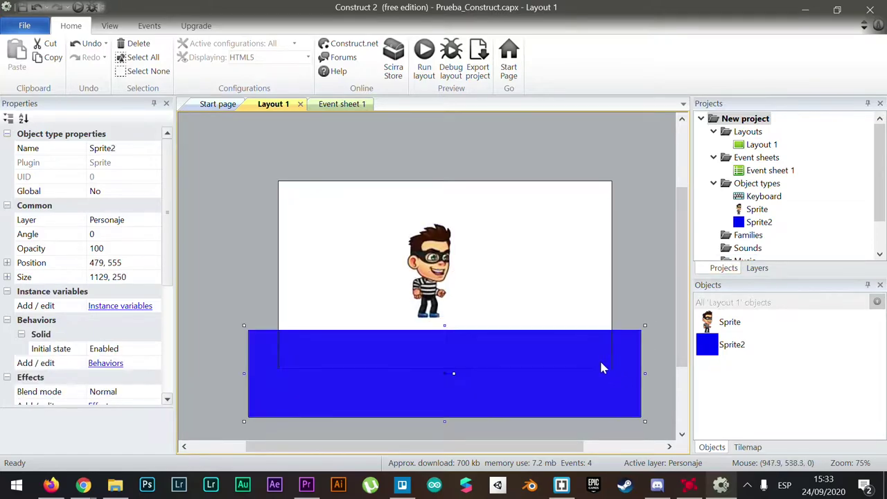
{"action": "double_click", "coordinate": [522, 355]}
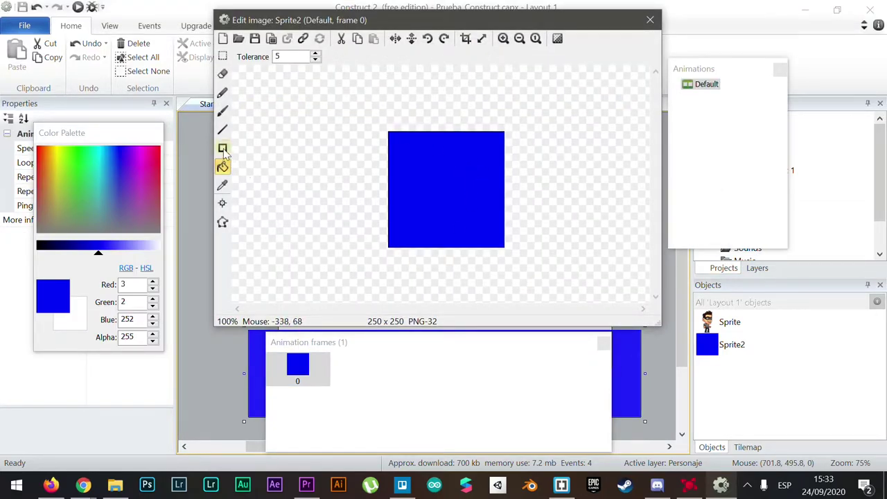
{"action": "left_click", "coordinate": [222, 148]}
{"action": "left_click", "coordinate": [154, 228]}
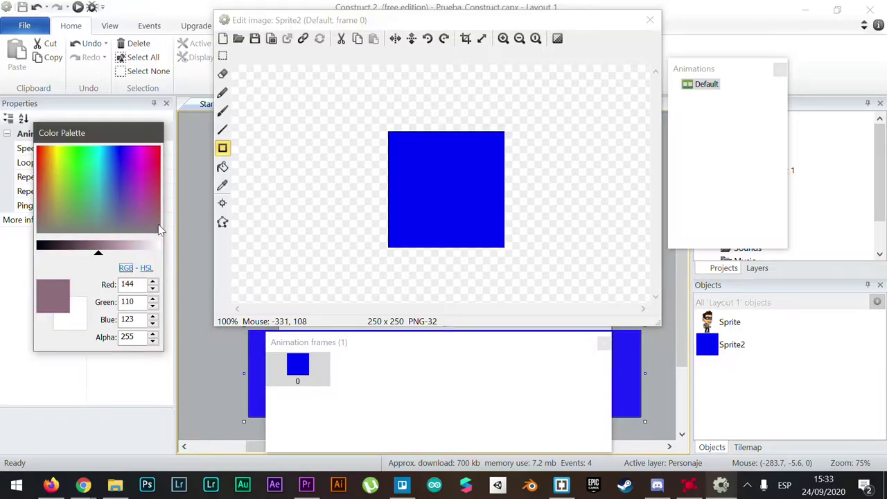
{"action": "left_click_drag", "start_coordinate": [380, 142], "coordinate": [558, 265]}
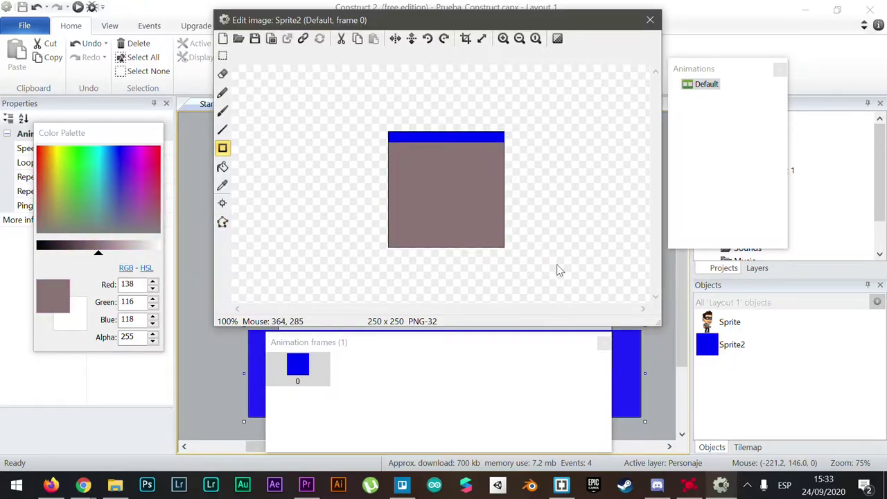
Fill the remaining blue strip of the ground image with bright green (RGB 6, 248, 59) and close the image editor
{"action": "left_click", "coordinate": [222, 166]}
{"action": "left_click", "coordinate": [78, 151]}
{"action": "left_click", "coordinate": [424, 138]}
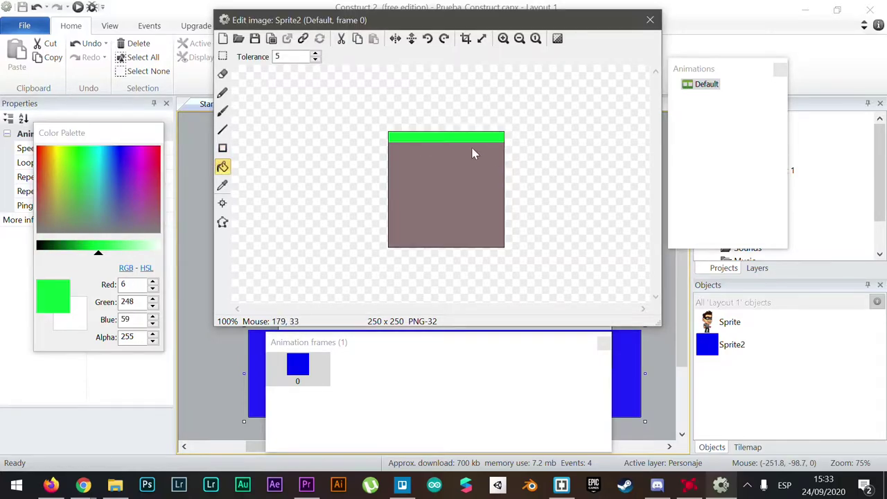
{"action": "left_click", "coordinate": [650, 22]}
Reposition the ground sprite to about 443, 587 and the character to about 325, 300, just above the ground
{"action": "left_click_drag", "start_coordinate": [460, 331], "coordinate": [447, 329]}
{"action": "left_click", "coordinate": [631, 320]}
{"action": "left_click_drag", "start_coordinate": [567, 361], "coordinate": [565, 372]}
{"action": "left_click_drag", "start_coordinate": [444, 291], "coordinate": [423, 318]}
{"action": "left_click_drag", "start_coordinate": [468, 371], "coordinate": [463, 374]}
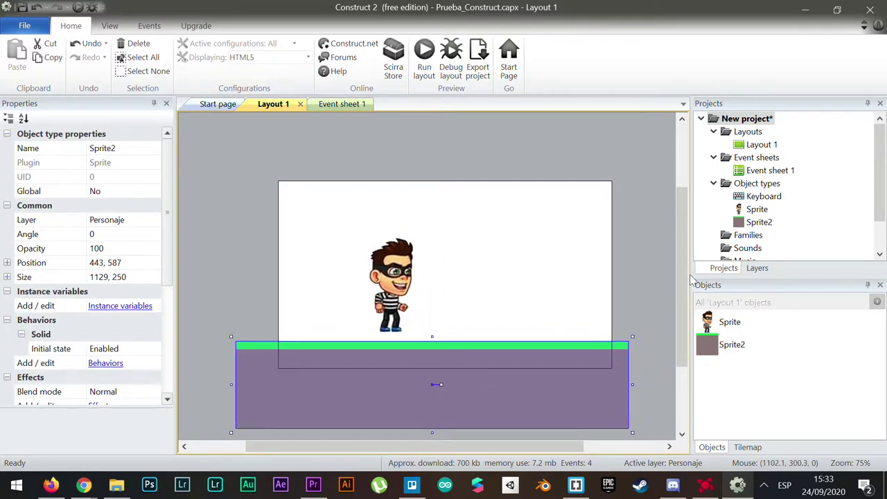
Rename the existing Personaje layer to Tierra
{"action": "scroll", "coordinate": [867, 180], "scroll_direction": "down", "scroll_amount": 3}
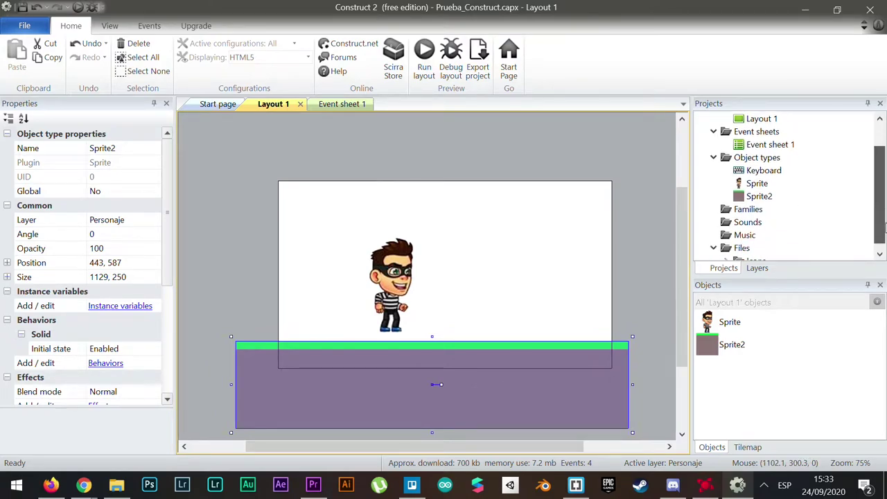
{"action": "left_click", "coordinate": [757, 268]}
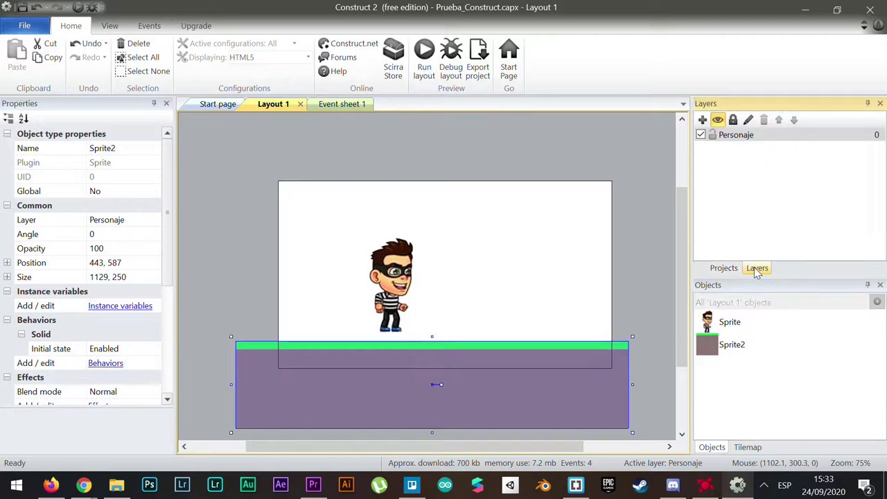
{"action": "left_click", "coordinate": [725, 136]}
{"action": "right_click", "coordinate": [726, 138]}
{"action": "left_click", "coordinate": [761, 218]}
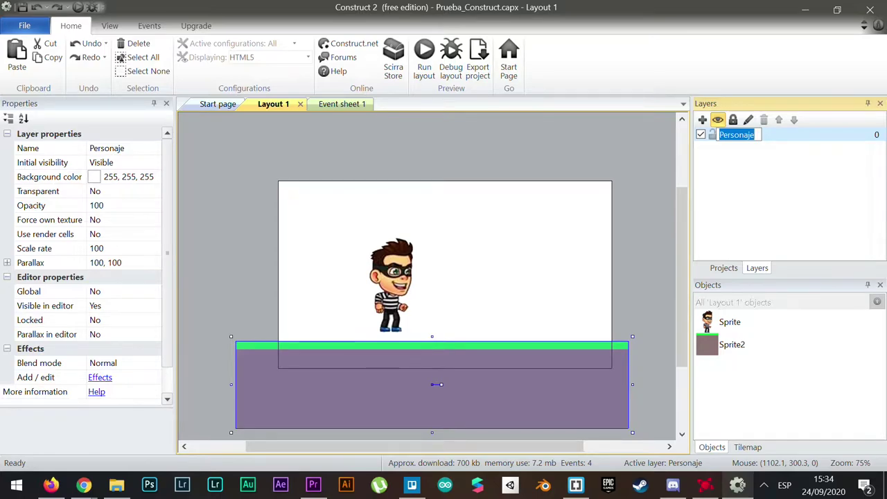
{"action": "type", "text": "Tierra"}
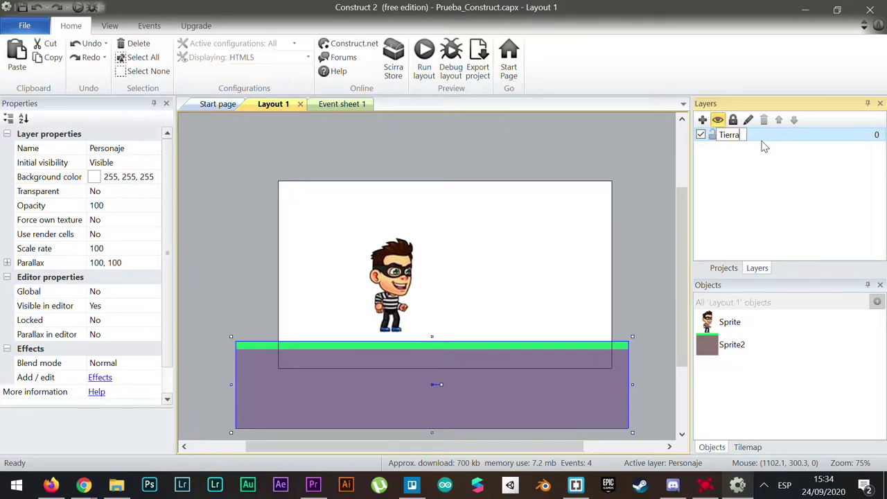
{"action": "key", "text": "Return"}
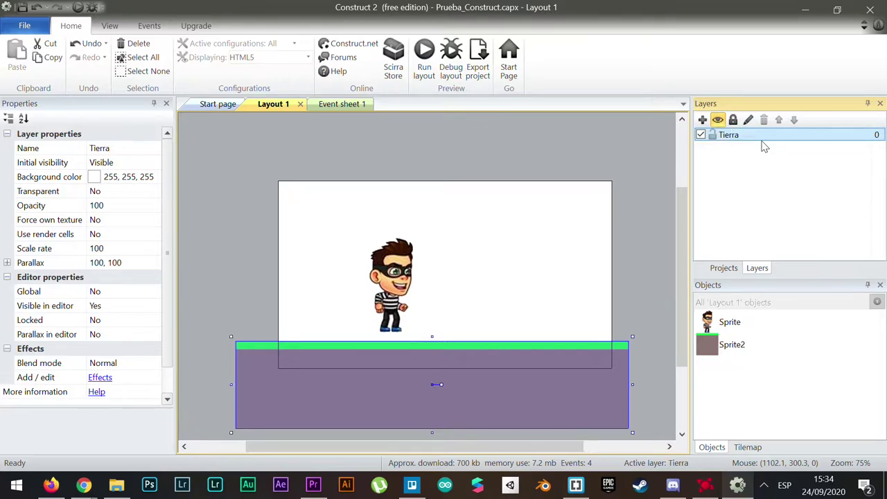
Assign the ground sprite to the Tierra layer
{"action": "left_click", "coordinate": [462, 285]}
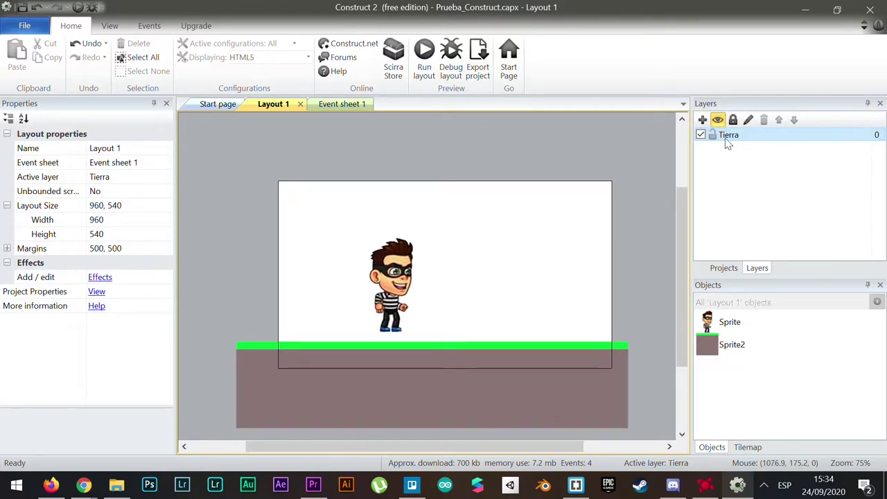
{"action": "left_click", "coordinate": [511, 397]}
{"action": "left_click", "coordinate": [428, 356]}
{"action": "left_click", "coordinate": [452, 382]}
{"action": "right_click", "coordinate": [452, 382]}
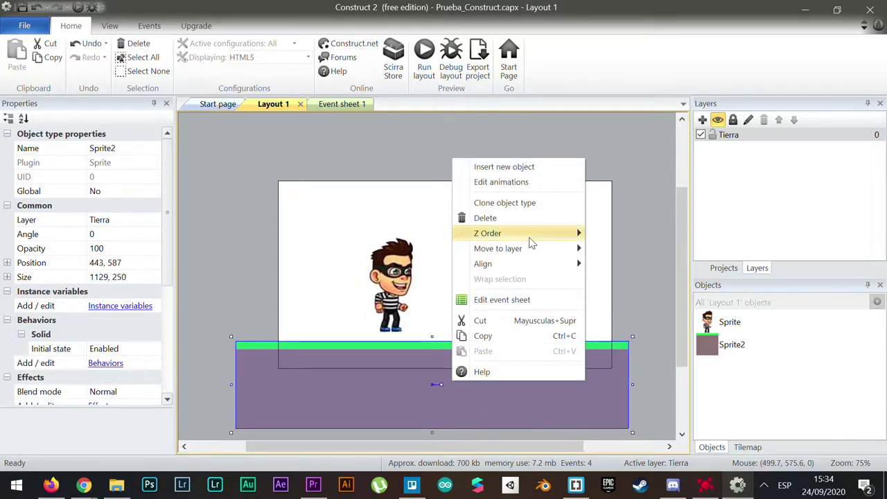
{"action": "mouse_move", "coordinate": [499, 251]}
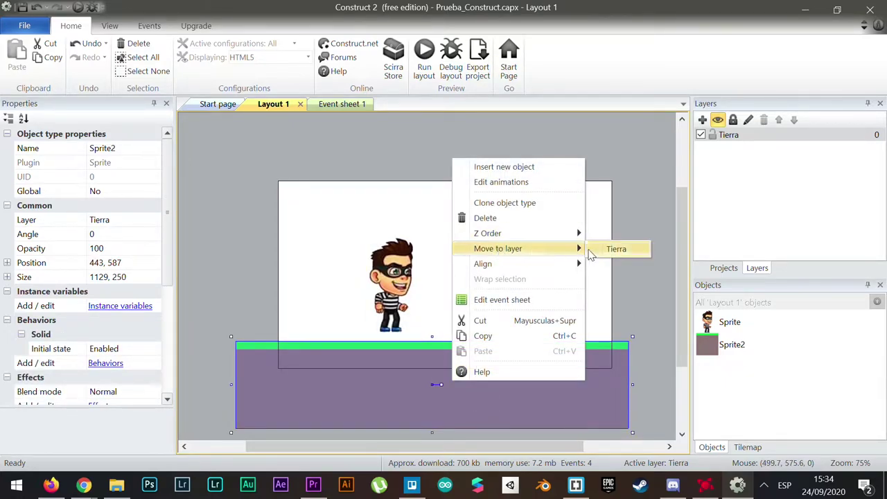
{"action": "left_click", "coordinate": [616, 249]}
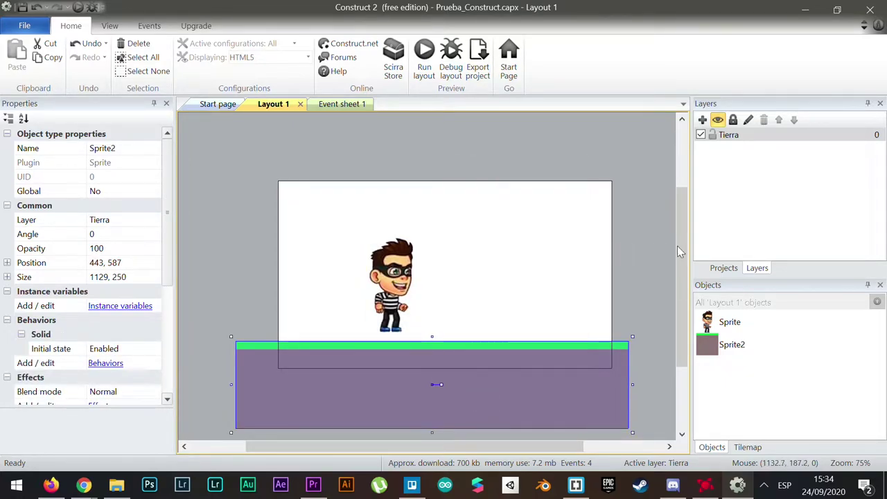
Add a new layer above Tierra and name it Personaje
{"action": "left_click", "coordinate": [702, 119]}
{"action": "left_click", "coordinate": [734, 136]}
{"action": "right_click", "coordinate": [736, 139]}
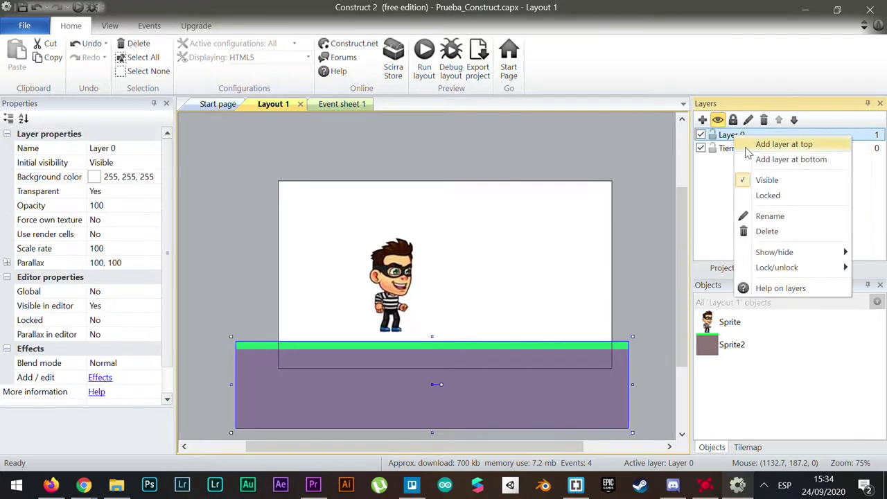
{"action": "left_click", "coordinate": [770, 217]}
{"action": "type", "text": "Personaje"}
{"action": "key", "text": "Return"}
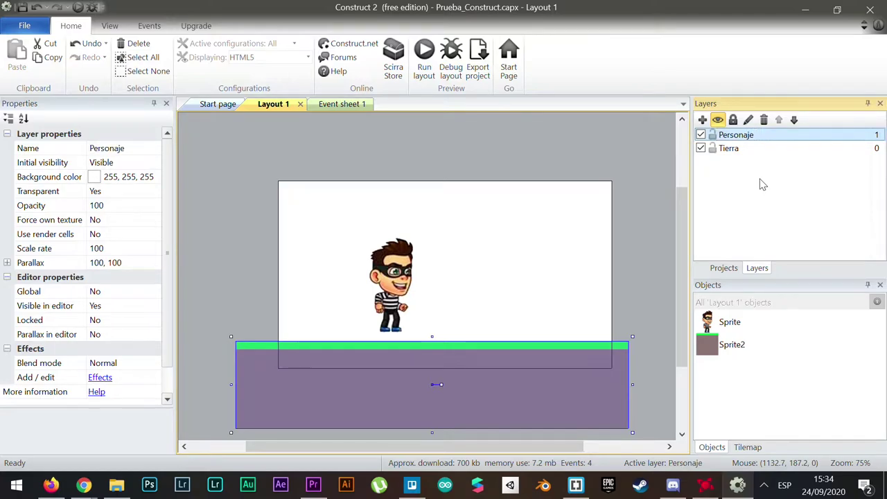
Move the character sprite to the Personaje layer
{"action": "left_click", "coordinate": [388, 272]}
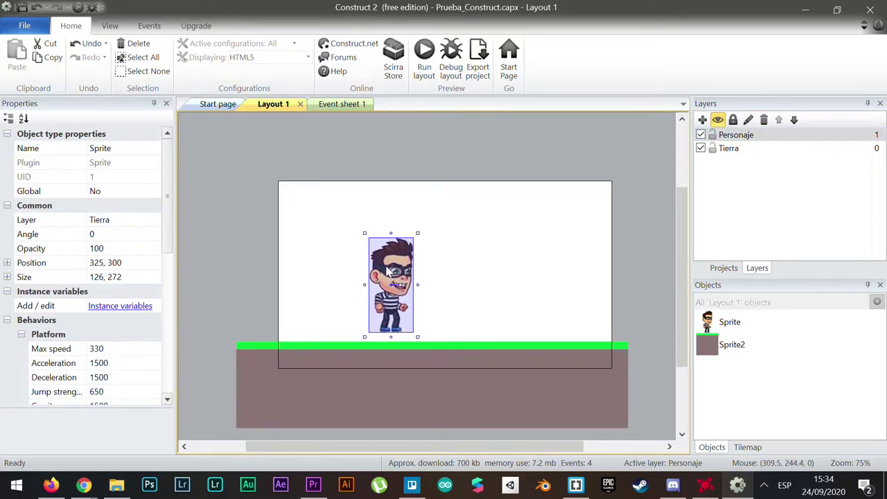
{"action": "right_click", "coordinate": [389, 272]}
{"action": "mouse_move", "coordinate": [463, 135]}
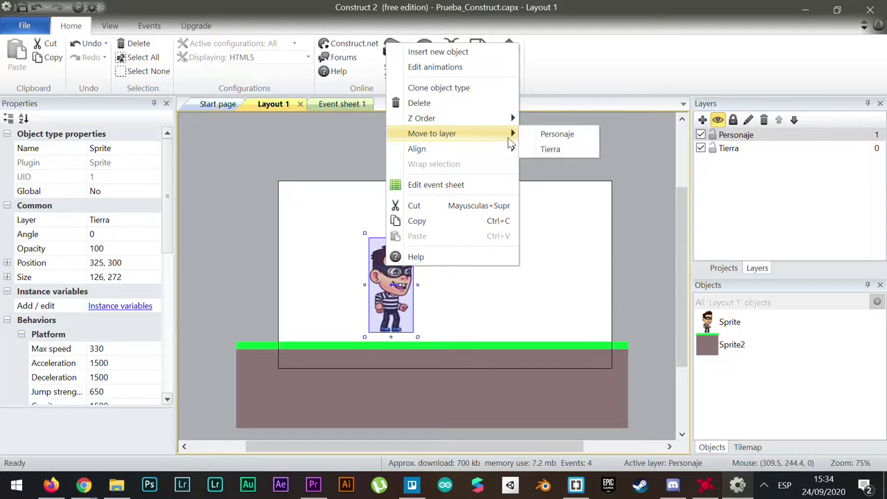
{"action": "left_click", "coordinate": [585, 135]}
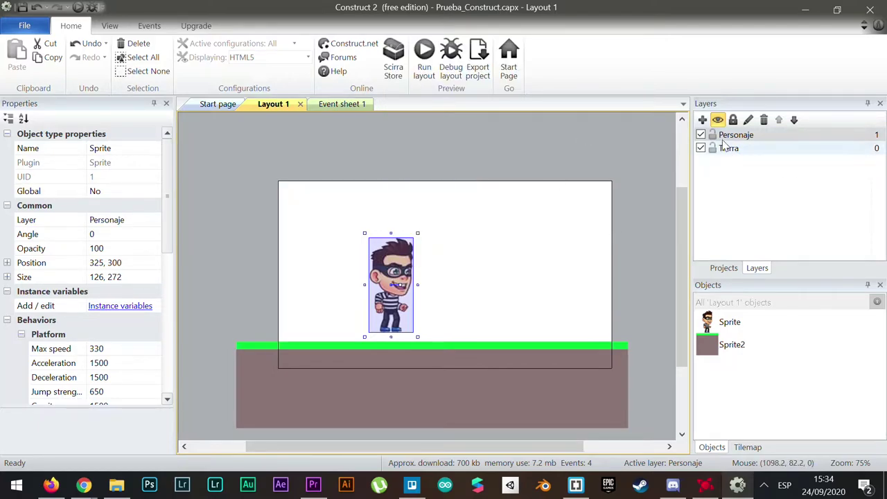
Hide and show the Personaje and Tierra layers in turn to check which sprite each one holds
{"action": "left_click", "coordinate": [701, 135]}
{"action": "left_click", "coordinate": [701, 135]}
{"action": "left_click", "coordinate": [701, 148]}
{"action": "left_click", "coordinate": [701, 148]}
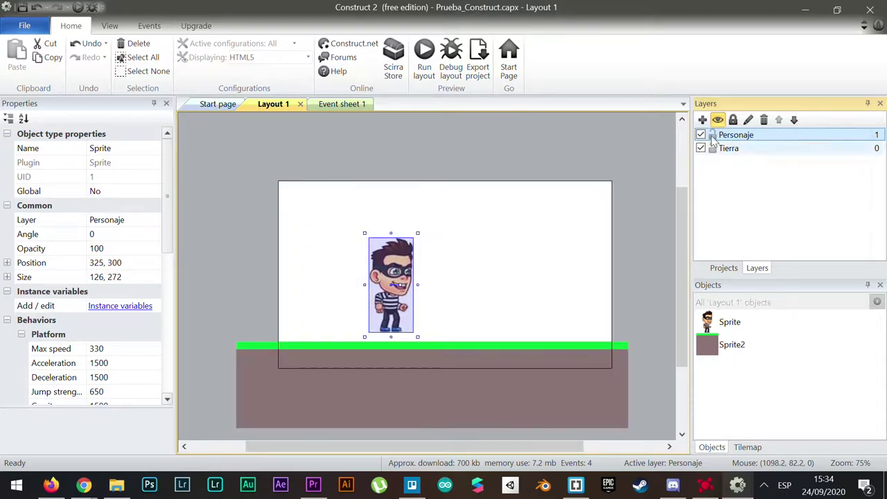
Add another layer above Personaje and name it Fondo
{"action": "left_click", "coordinate": [702, 119]}
{"action": "left_click", "coordinate": [731, 136]}
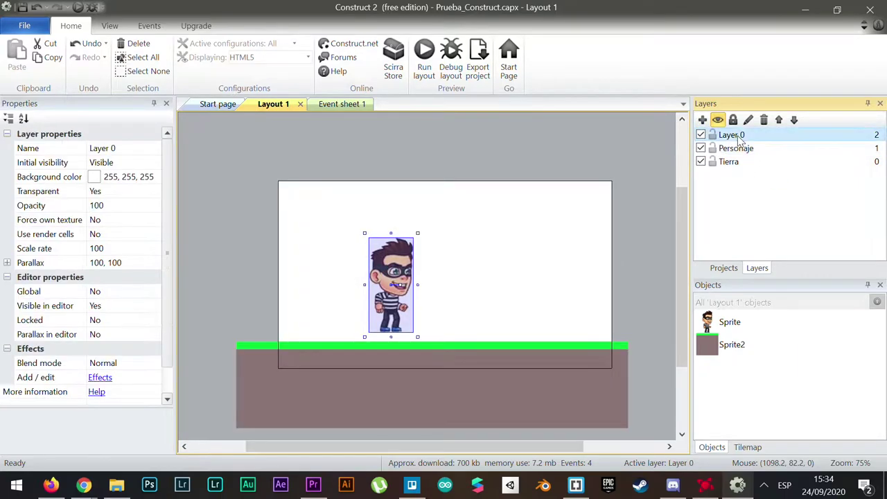
{"action": "right_click", "coordinate": [739, 136]}
{"action": "left_click", "coordinate": [781, 215]}
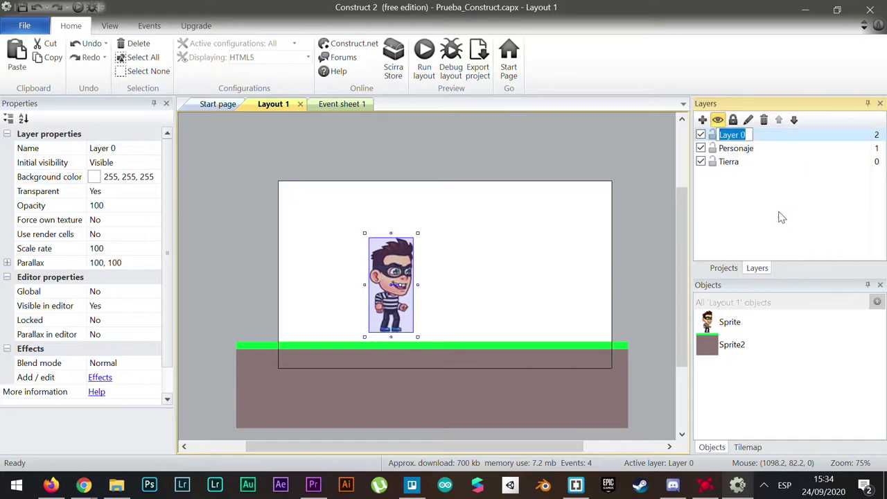
{"action": "type", "text": "Fondo"}
{"action": "key", "text": "Return"}
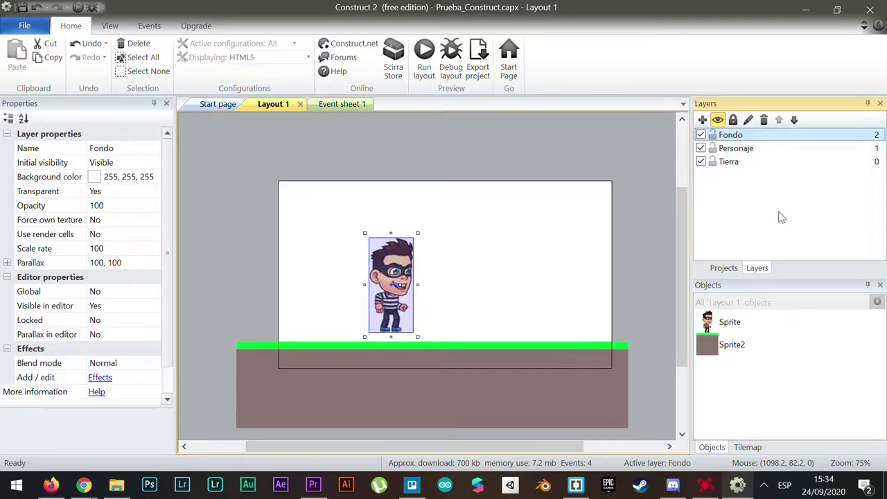
Move the character sprite to about 400, 312 and check the Personaje layer's Transparent options
{"action": "mouse_move", "coordinate": [413, 281]}
{"action": "left_mouse_down"}
{"action": "mouse_move", "coordinate": [421, 283]}
{"action": "mouse_move", "coordinate": [425, 267]}
{"action": "mouse_move", "coordinate": [414, 269]}
{"action": "left_mouse_up"}
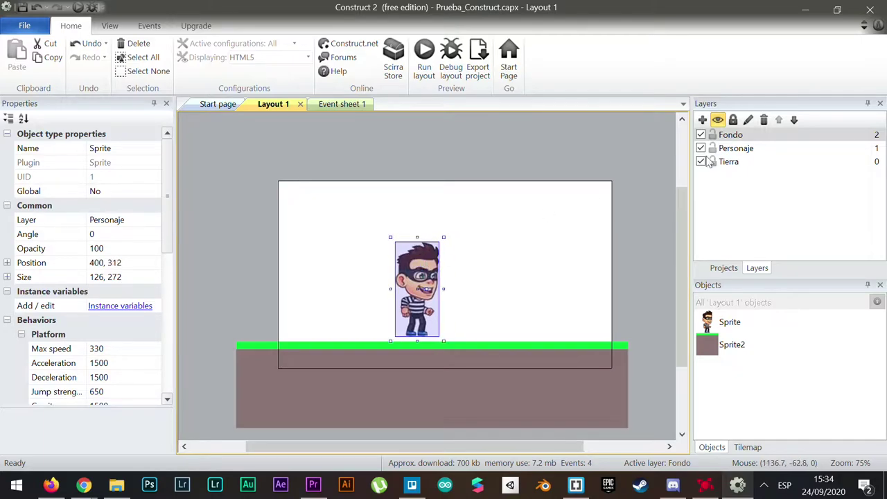
{"action": "left_click", "coordinate": [736, 148]}
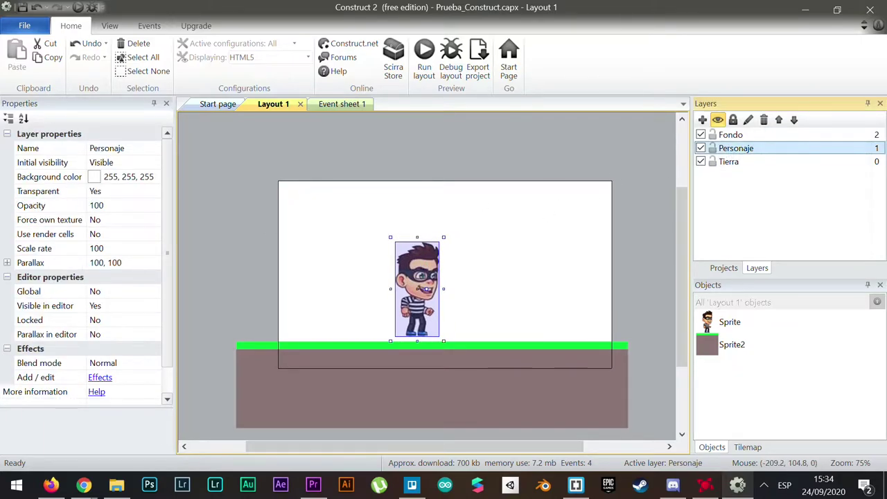
{"action": "left_click", "coordinate": [100, 192]}
{"action": "left_click", "coordinate": [153, 192]}
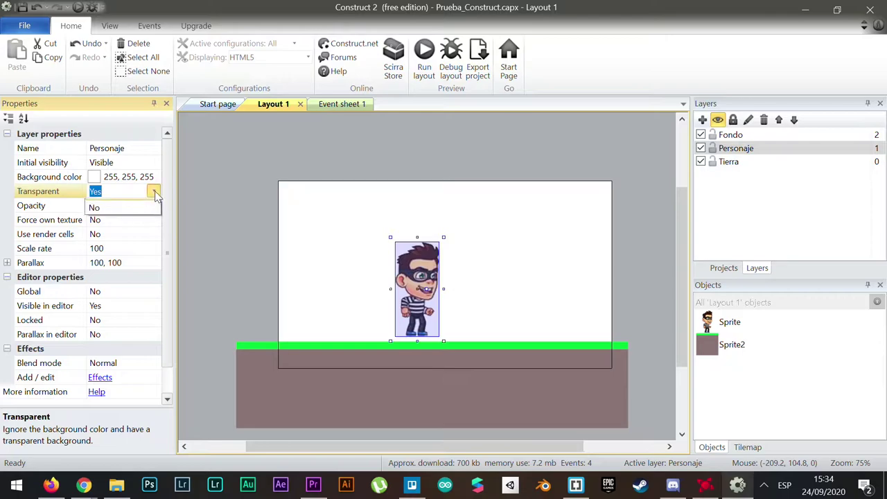
{"action": "left_click", "coordinate": [108, 220]}
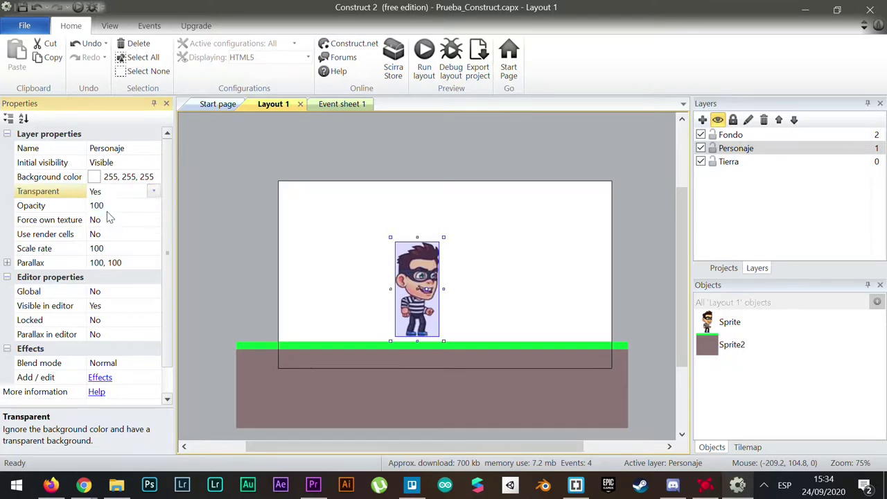
Set the Fondo layer's Transparent property to No
{"action": "left_click", "coordinate": [739, 136]}
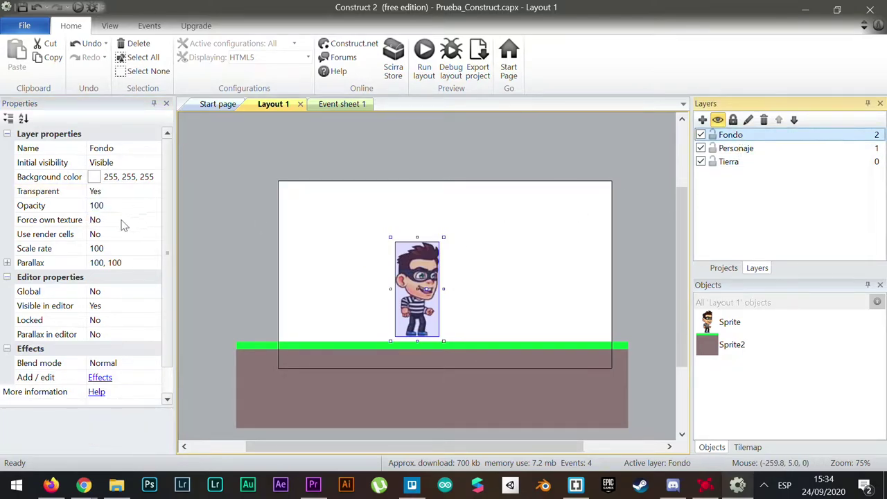
{"action": "left_click", "coordinate": [97, 181]}
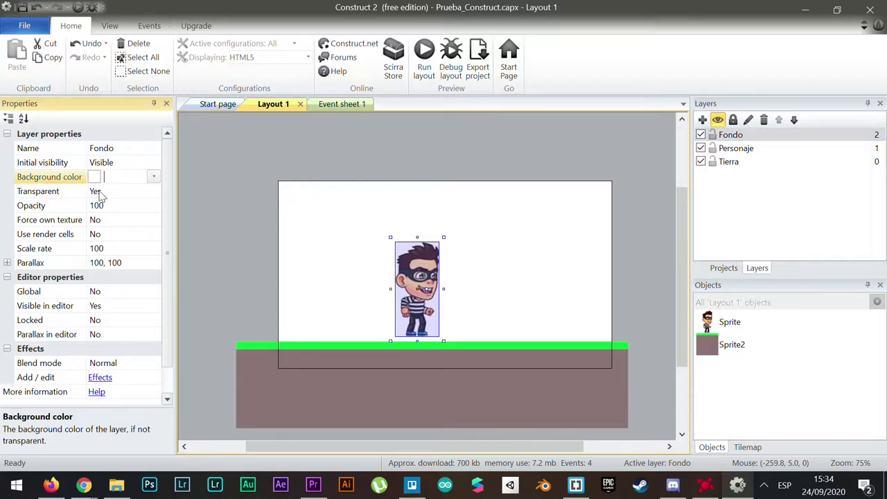
{"action": "left_click", "coordinate": [94, 191]}
{"action": "left_click", "coordinate": [154, 194]}
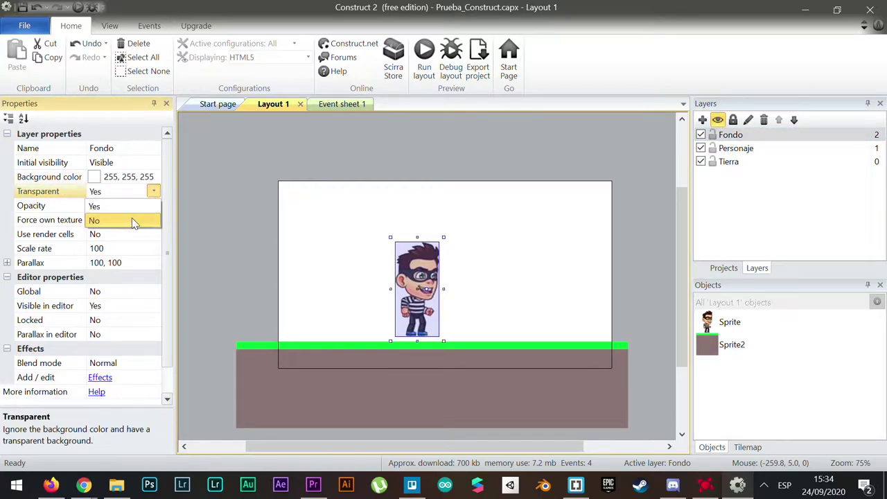
{"action": "left_click", "coordinate": [133, 221]}
Set the Fondo layer's background color to light cyan and deselect the character sprite
{"action": "left_click", "coordinate": [100, 179]}
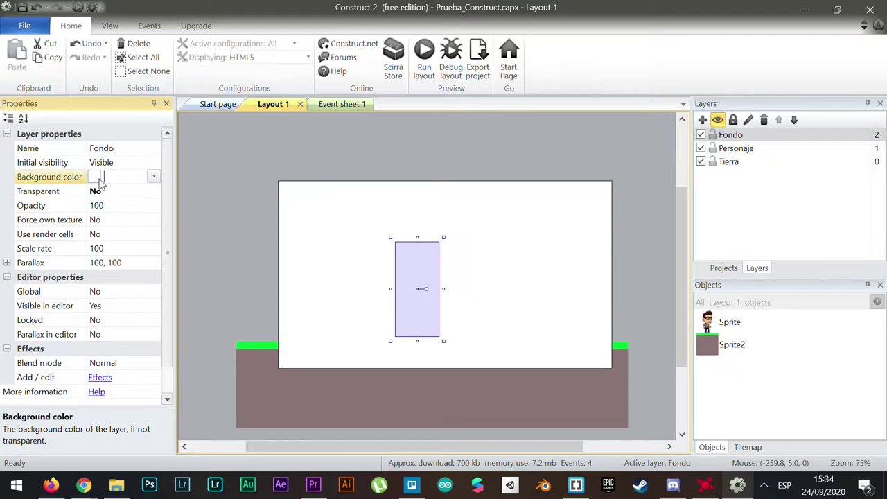
{"action": "left_click", "coordinate": [154, 178]}
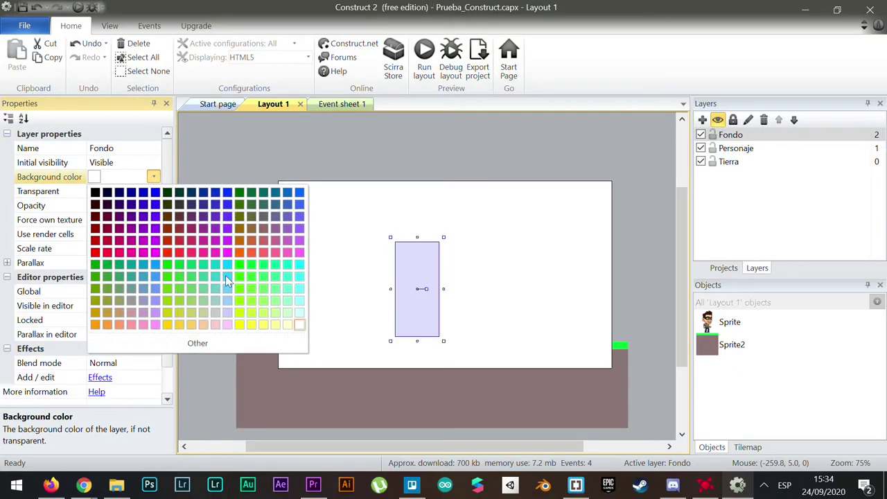
{"action": "left_click", "coordinate": [299, 301]}
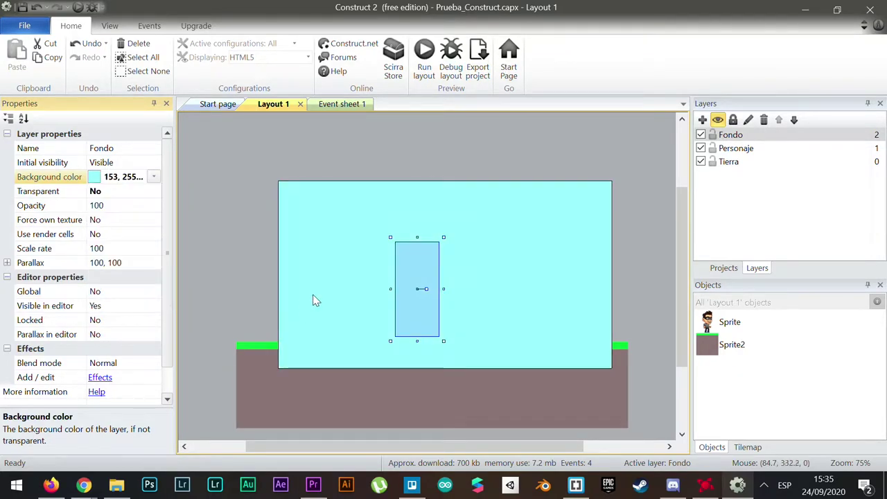
{"action": "left_click", "coordinate": [603, 264]}
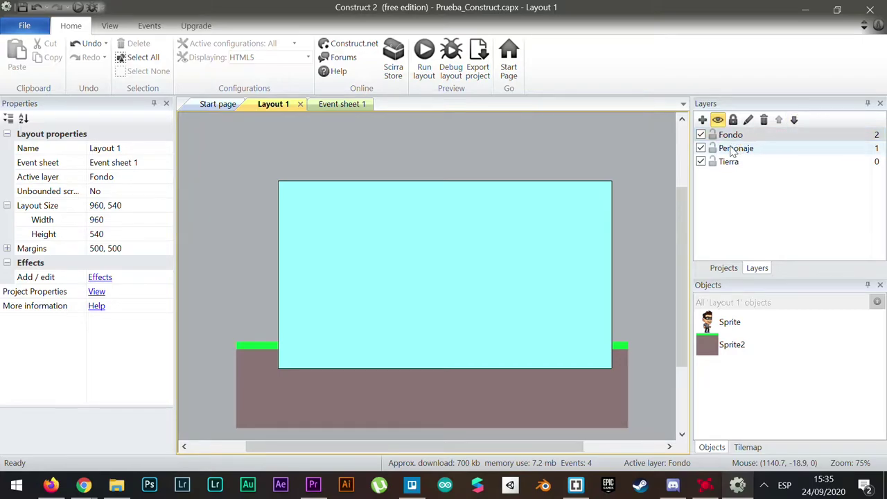
Move the Fondo layer beneath Personaje and Tierra in the layer order
{"action": "left_click", "coordinate": [796, 121]}
{"action": "left_click", "coordinate": [796, 122]}
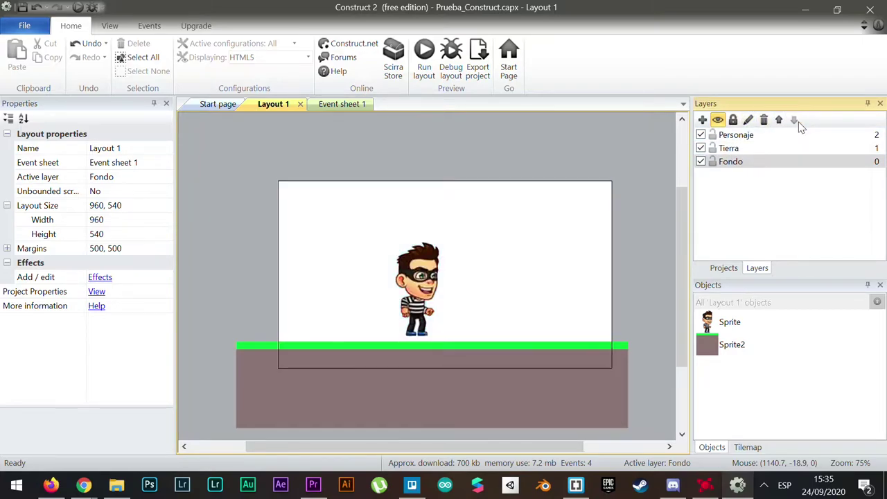
{"action": "left_click", "coordinate": [734, 163]}
Set the Tierra layer's Transparent property to Yes and move the character sprite to about 311, 331
{"action": "left_click", "coordinate": [728, 149]}
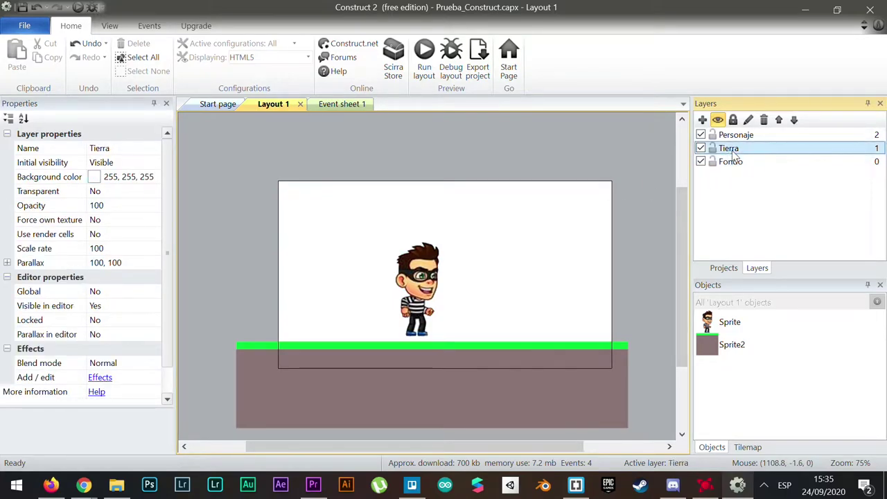
{"action": "left_click", "coordinate": [97, 192]}
{"action": "left_click", "coordinate": [153, 191]}
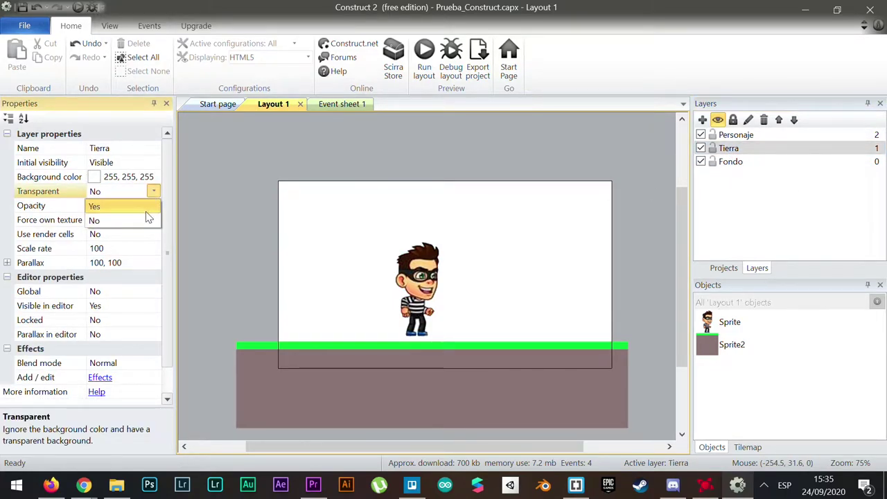
{"action": "left_click", "coordinate": [97, 220]}
{"action": "left_click_drag", "start_coordinate": [437, 292], "coordinate": [406, 296]}
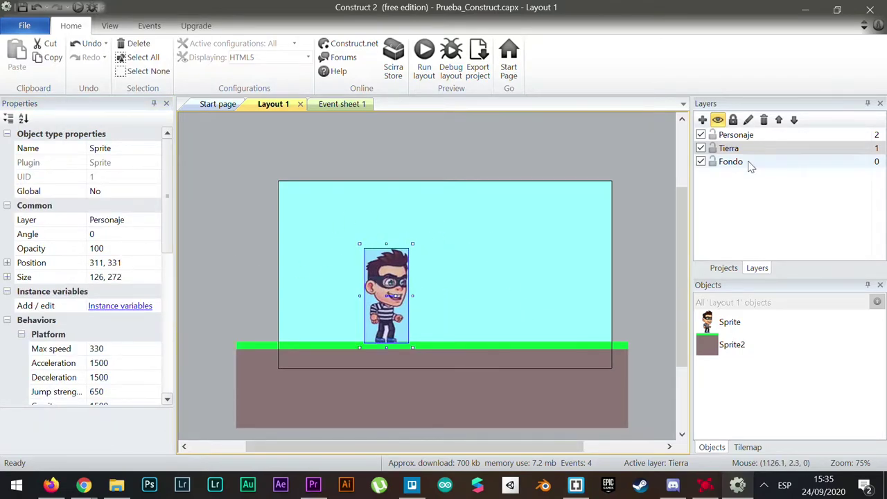
Change the Fondo layer's background color to pale cyan (204, 255, 255) and move the character sprite to about 284, 299
{"action": "left_click", "coordinate": [730, 161]}
{"action": "left_click", "coordinate": [125, 177]}
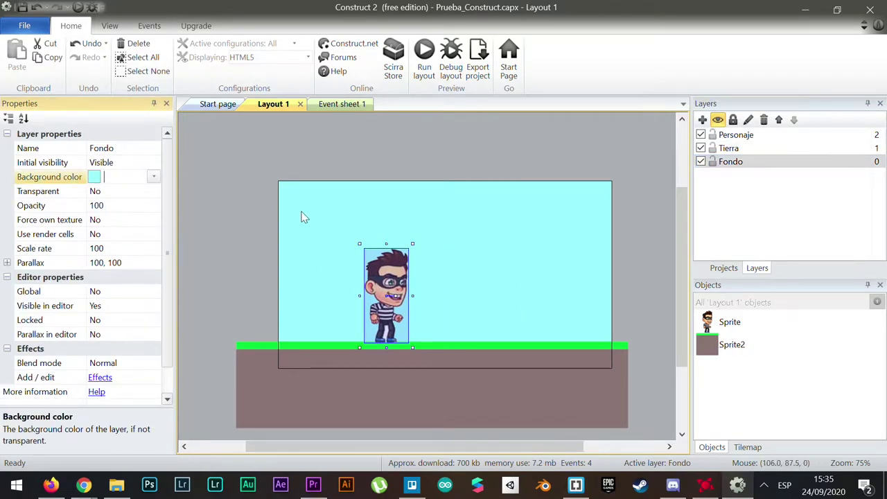
{"action": "left_click", "coordinate": [153, 177]}
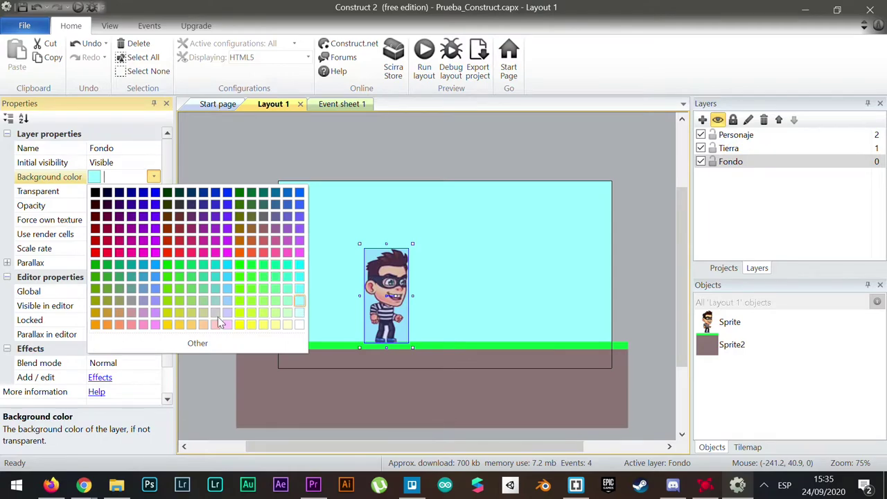
{"action": "left_click", "coordinate": [159, 291]}
{"action": "left_click", "coordinate": [153, 177]}
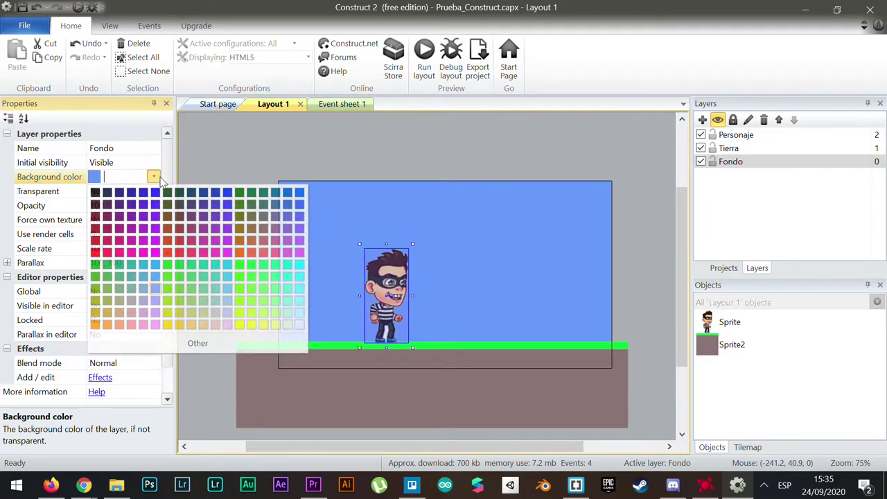
{"action": "left_click", "coordinate": [300, 317]}
{"action": "left_click", "coordinate": [557, 213]}
{"action": "left_click_drag", "start_coordinate": [393, 278], "coordinate": [384, 267]}
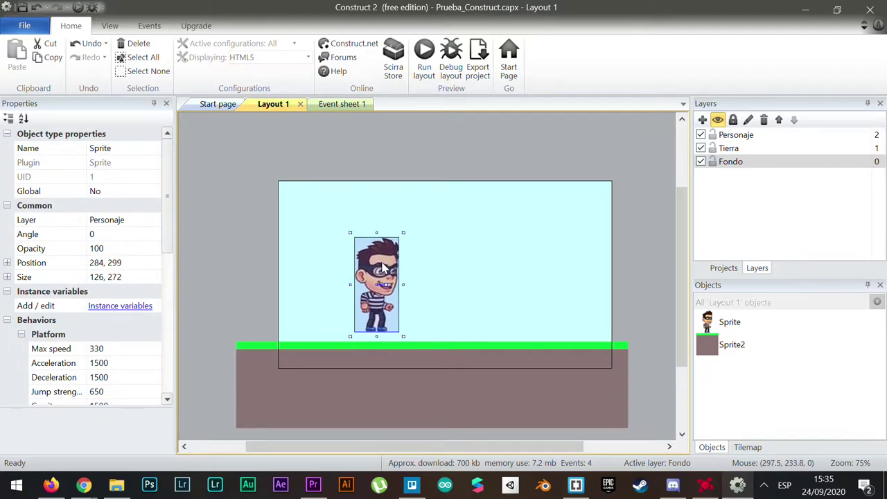
Hide and show the Fondo, Tierra and Personaje layers one at a time to check what each contains
{"action": "left_click", "coordinate": [701, 160]}
{"action": "left_click", "coordinate": [700, 161]}
{"action": "left_click", "coordinate": [701, 148]}
{"action": "left_click", "coordinate": [701, 148]}
{"action": "left_click", "coordinate": [701, 148]}
{"action": "left_click", "coordinate": [701, 148]}
{"action": "left_click", "coordinate": [701, 135]}
{"action": "left_click", "coordinate": [701, 135]}
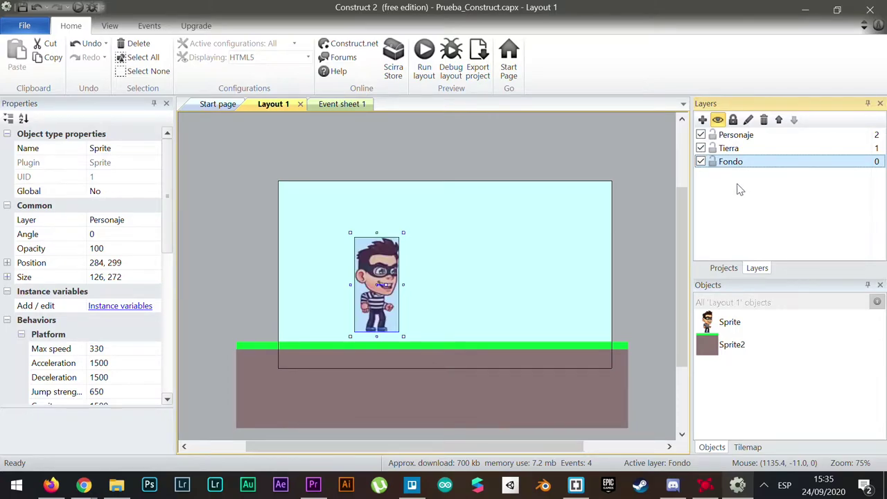
Move the character sprite to about 319, 302 and check the layout's Active layer property
{"action": "left_click_drag", "start_coordinate": [388, 275], "coordinate": [401, 277]}
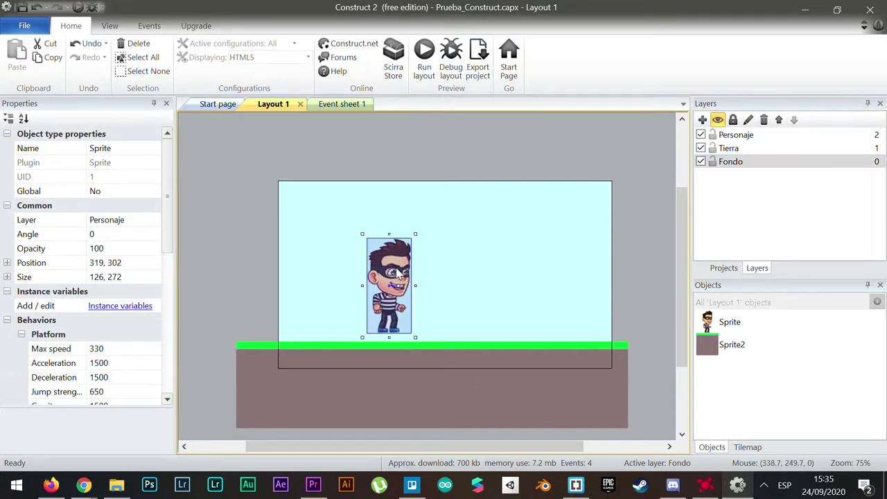
{"action": "left_click", "coordinate": [573, 259]}
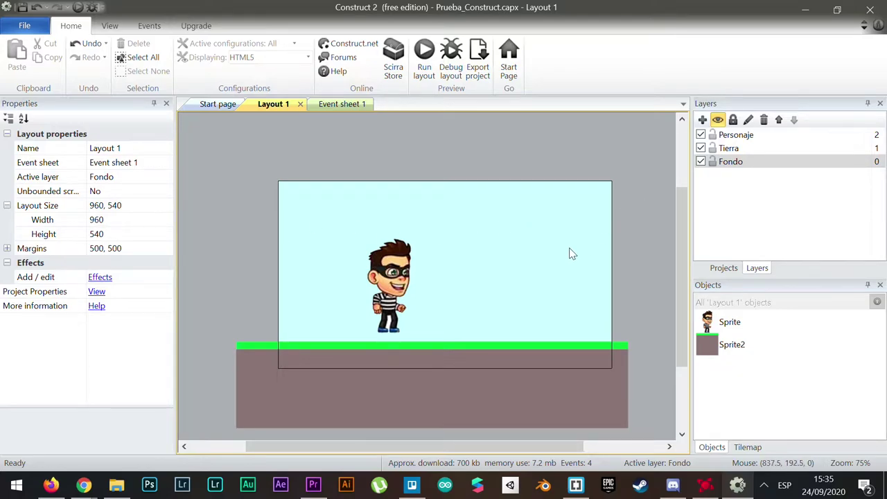
{"action": "left_click", "coordinate": [102, 177]}
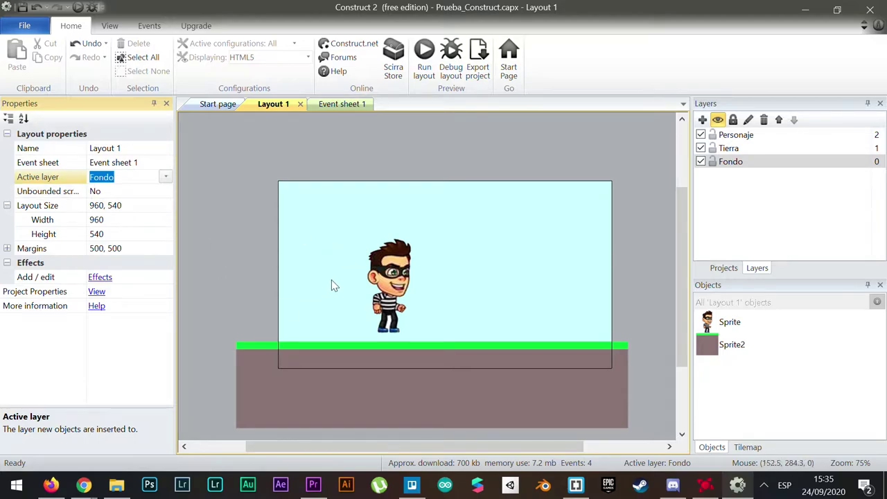
Insert a Tiled Background object on the Fondo layer of the layout
{"action": "right_click", "coordinate": [438, 279]}
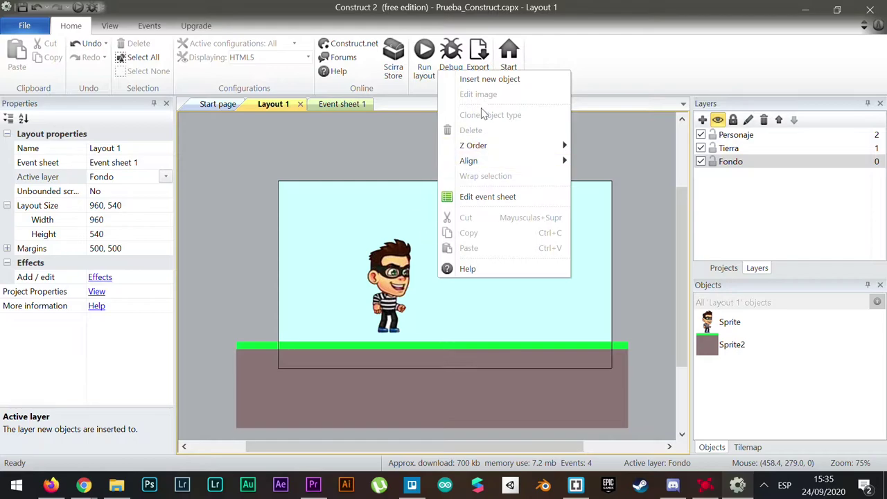
{"action": "left_click", "coordinate": [502, 81]}
{"action": "left_click", "coordinate": [507, 280]}
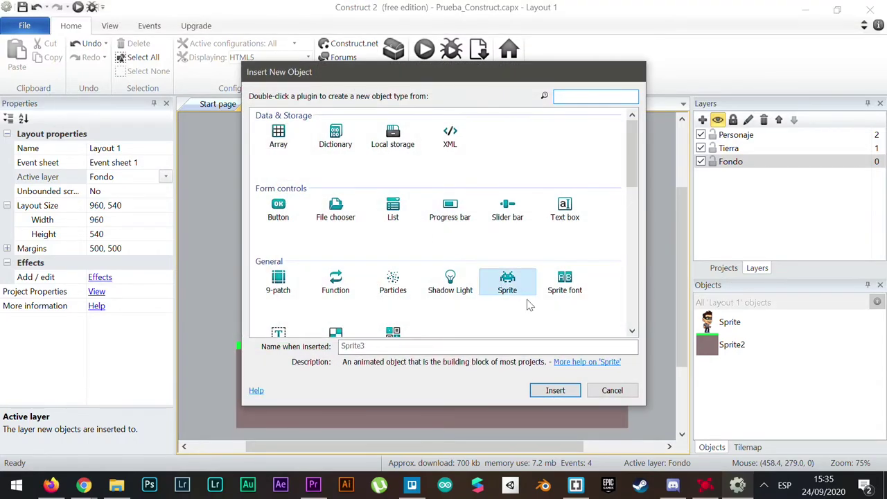
{"action": "scroll", "coordinate": [406, 311], "scroll_direction": "down", "scroll_amount": 2}
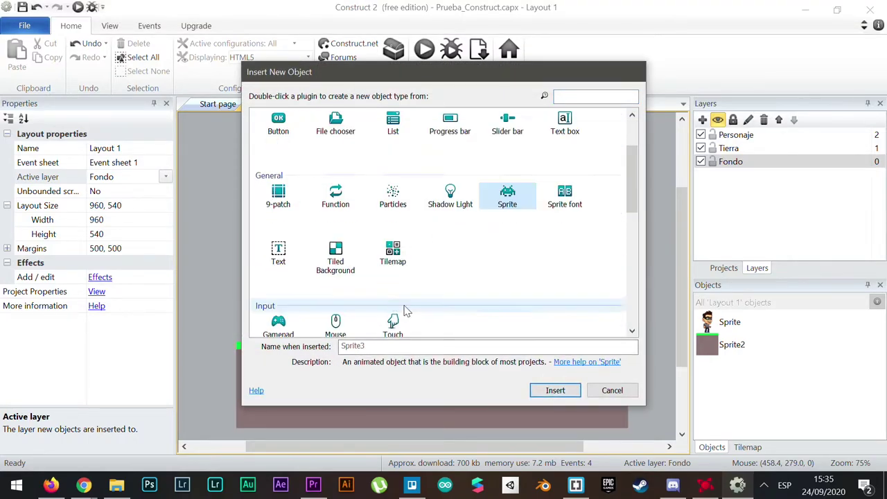
{"action": "left_click", "coordinate": [345, 275]}
{"action": "left_click", "coordinate": [556, 391]}
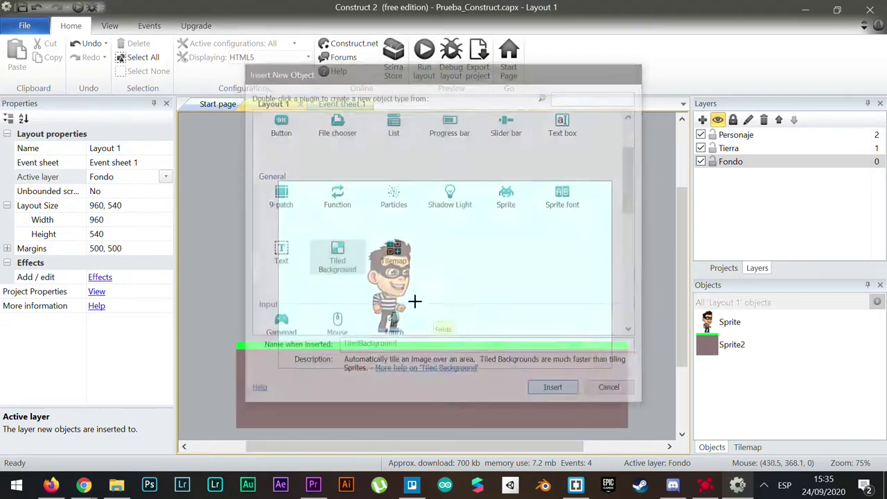
{"action": "left_click", "coordinate": [350, 218]}
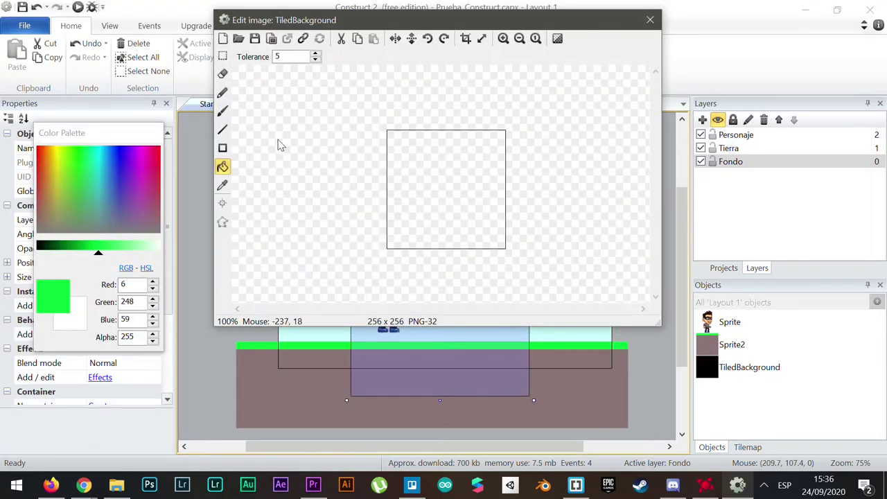
Try painting a cloud on the tile image with the brush in very pale green (230, 254, 235)
{"action": "left_click", "coordinate": [223, 92]}
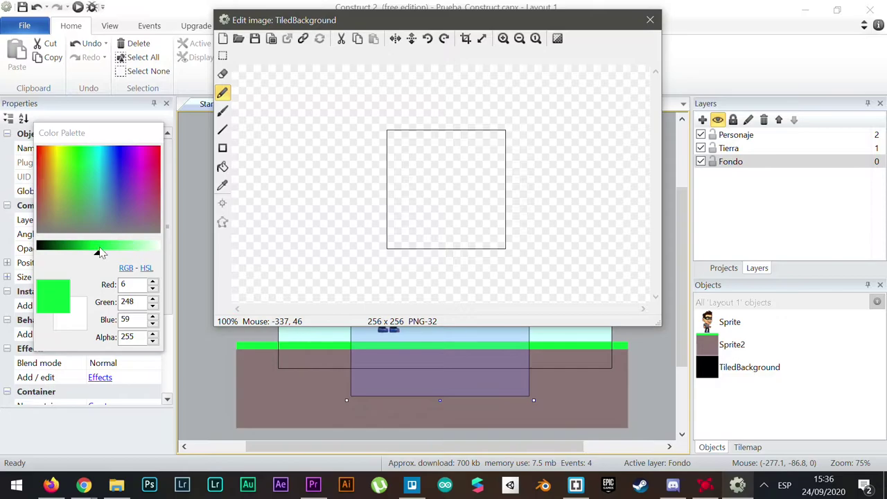
{"action": "left_click_drag", "start_coordinate": [101, 253], "coordinate": [187, 250]}
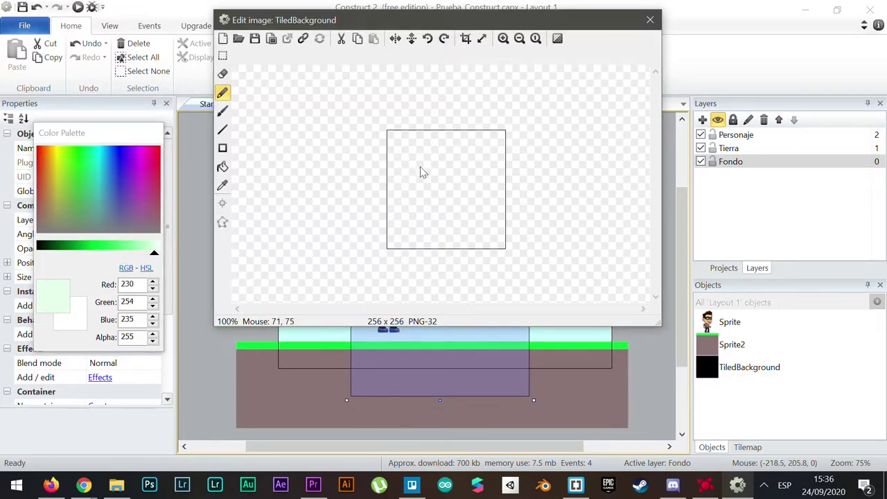
{"action": "left_click", "coordinate": [223, 111]}
{"action": "left_click_drag", "start_coordinate": [413, 170], "coordinate": [436, 173]}
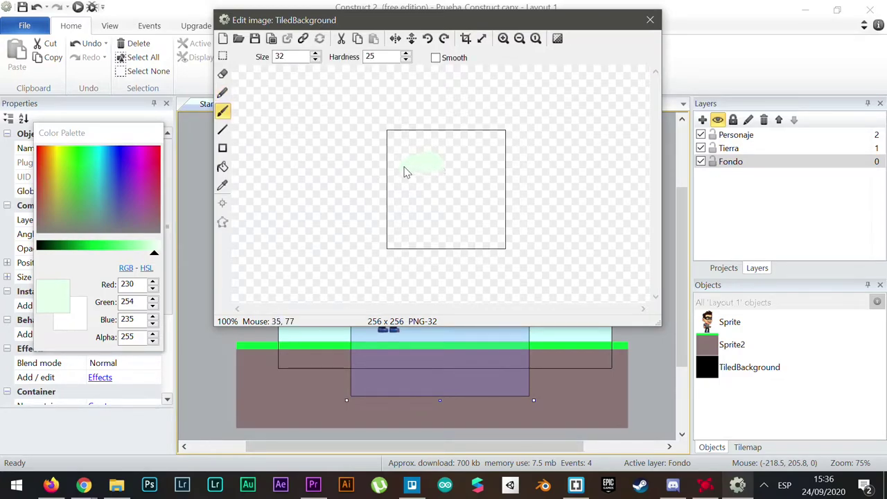
Undo the greenish stroke and paint three near-white (250, 255, 251) clouds on the 256 x 256 tile image
{"action": "left_click", "coordinate": [156, 253]}
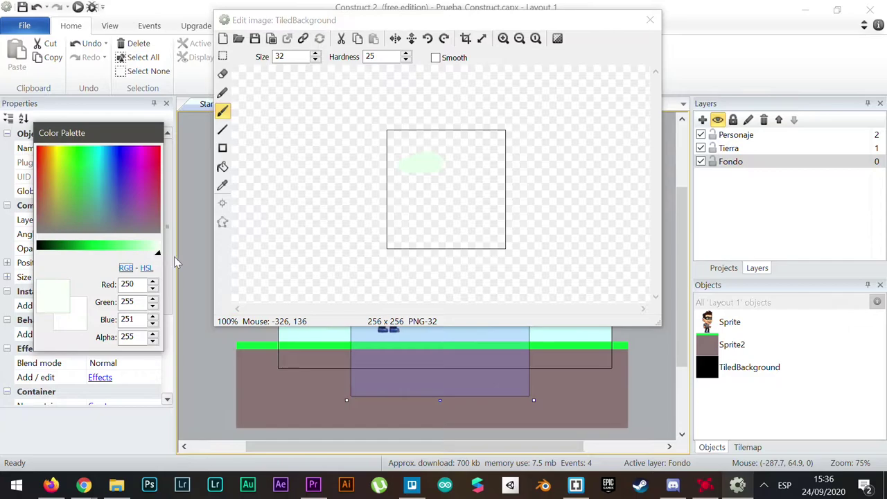
{"action": "key", "text": "ctrl+z"}
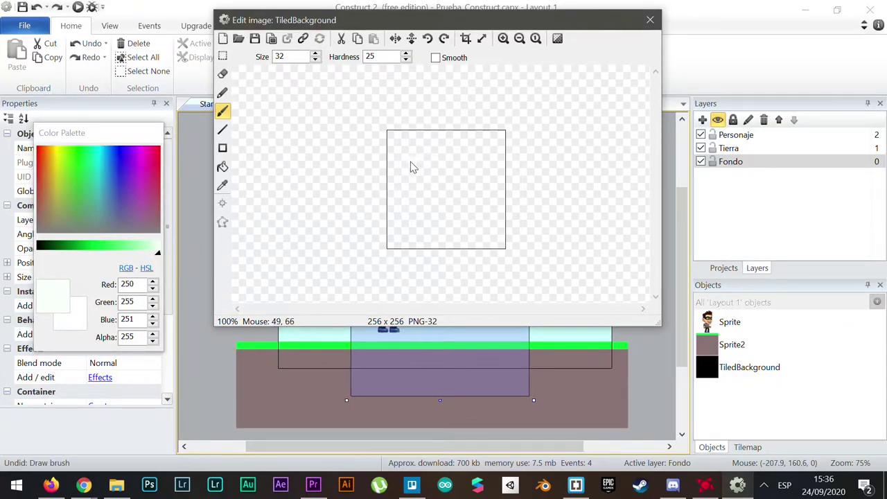
{"action": "mouse_move", "coordinate": [434, 159]}
{"action": "left_mouse_down"}
{"action": "mouse_move", "coordinate": [426, 171]}
{"action": "mouse_move", "coordinate": [408, 165]}
{"action": "mouse_move", "coordinate": [498, 161]}
{"action": "mouse_move", "coordinate": [485, 180]}
{"action": "left_mouse_up"}
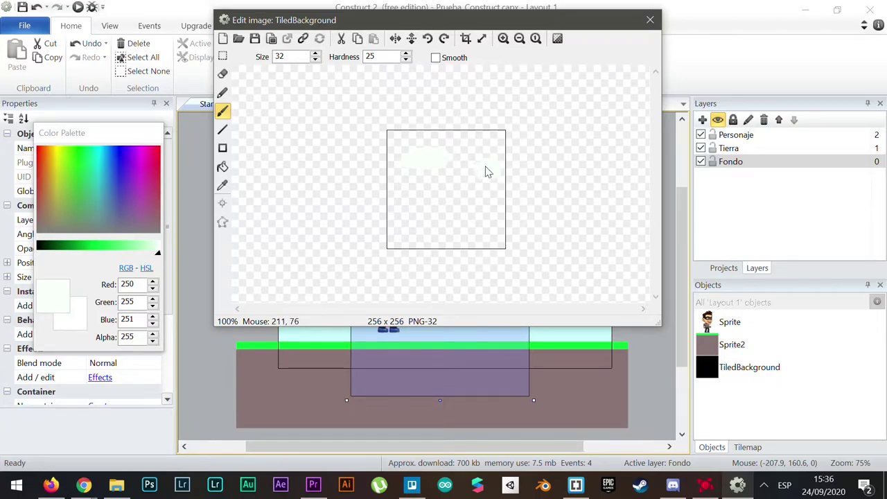
{"action": "mouse_move", "coordinate": [410, 191]}
{"action": "left_mouse_down"}
{"action": "mouse_move", "coordinate": [441, 188]}
{"action": "mouse_move", "coordinate": [409, 198]}
{"action": "left_mouse_up"}
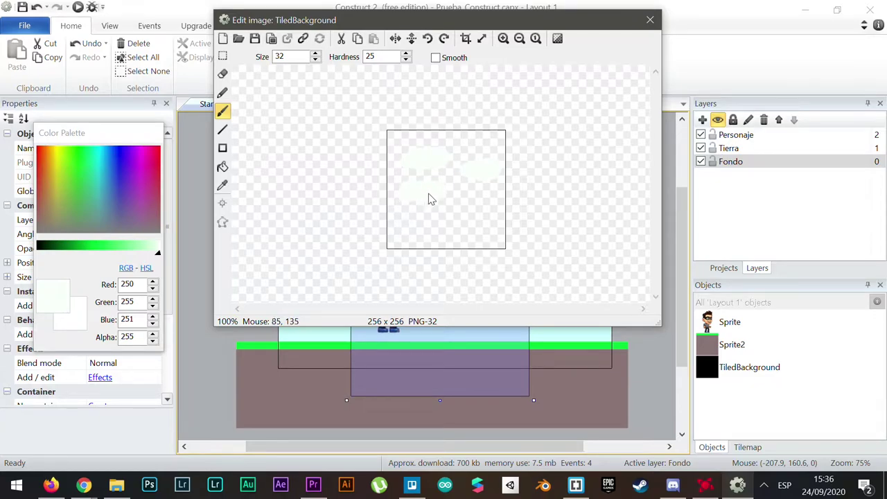
{"action": "left_click", "coordinate": [650, 20]}
Move the cloud background to about -44, 23 and enlarge it to about 926 x 680
{"action": "left_click_drag", "start_coordinate": [459, 273], "coordinate": [372, 243]}
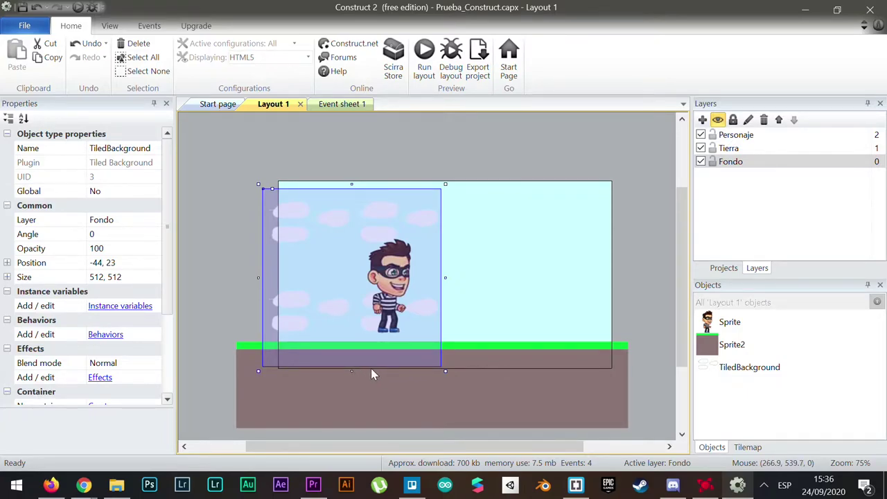
{"action": "left_click_drag", "start_coordinate": [352, 372], "coordinate": [406, 429]}
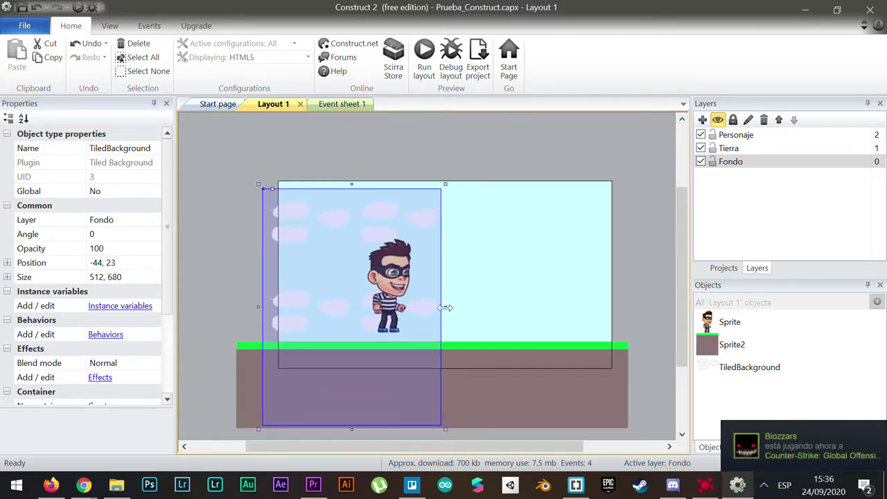
{"action": "left_click_drag", "start_coordinate": [445, 307], "coordinate": [612, 307]}
Reshape the cloud background into a strip about 1107 x 217 placed at about -46, 37 across the sky
{"action": "left_click_drag", "start_coordinate": [501, 339], "coordinate": [489, 315]}
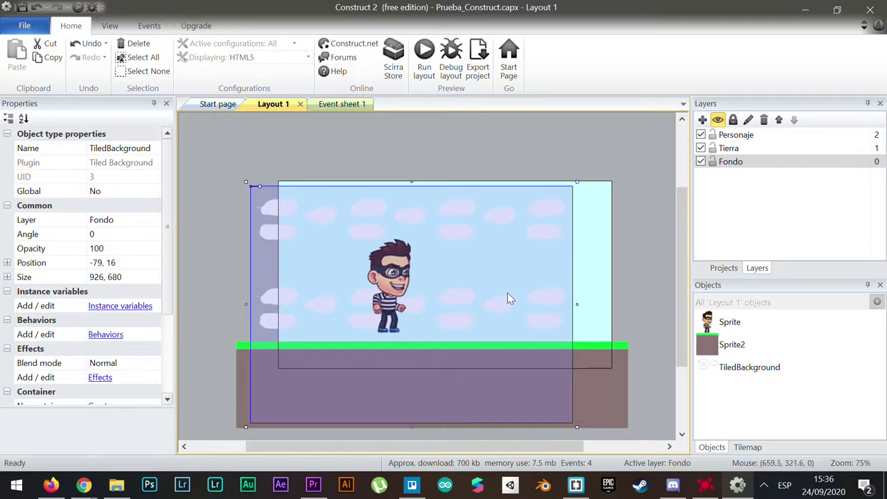
{"action": "mouse_move", "coordinate": [525, 293]}
{"action": "left_mouse_down"}
{"action": "mouse_move", "coordinate": [546, 296]}
{"action": "mouse_move", "coordinate": [539, 292]}
{"action": "left_mouse_up"}
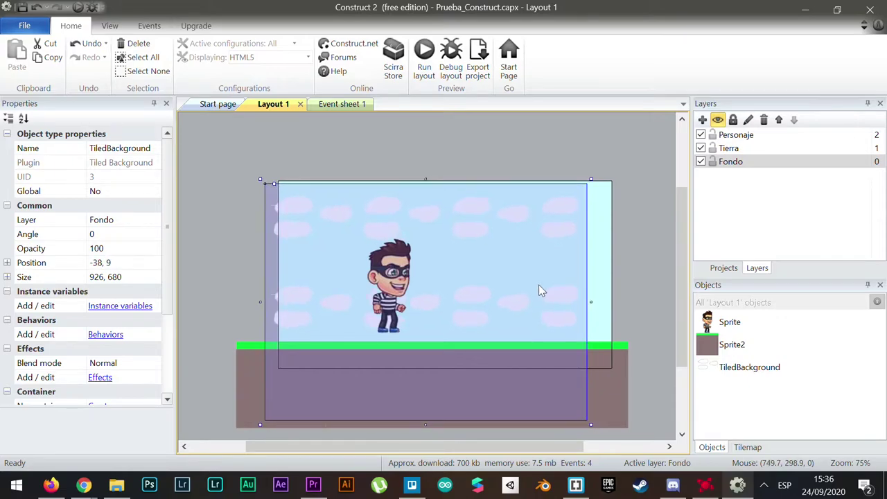
{"action": "left_click_drag", "start_coordinate": [428, 423], "coordinate": [527, 254]}
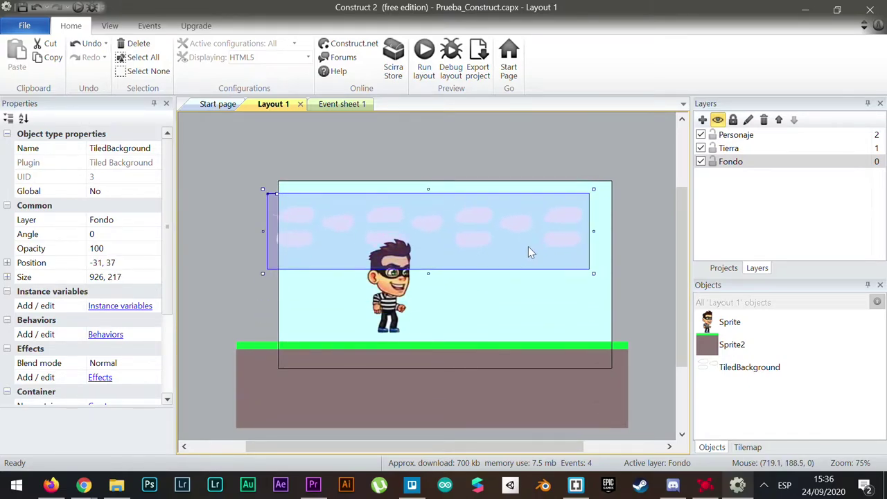
{"action": "left_click_drag", "start_coordinate": [594, 231], "coordinate": [570, 237]}
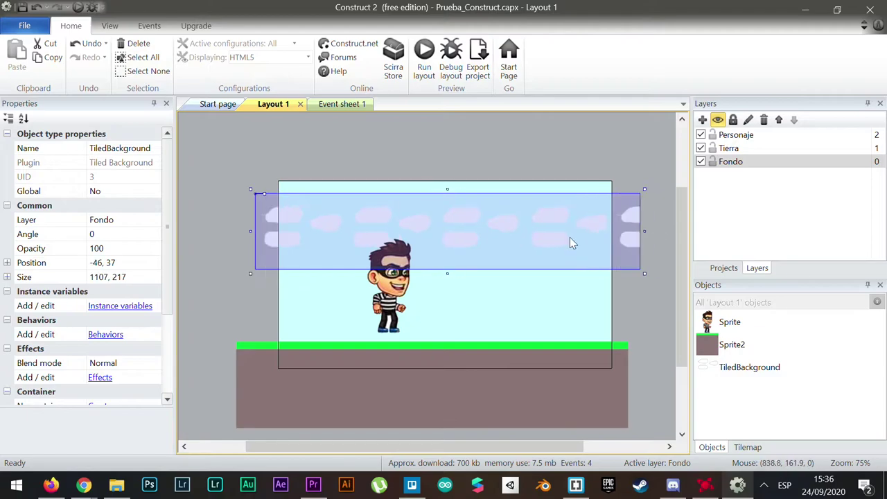
{"action": "left_click", "coordinate": [484, 136]}
Run the layout and test the character walking both ways and jumping in front of the clouds
{"action": "left_click", "coordinate": [424, 56]}
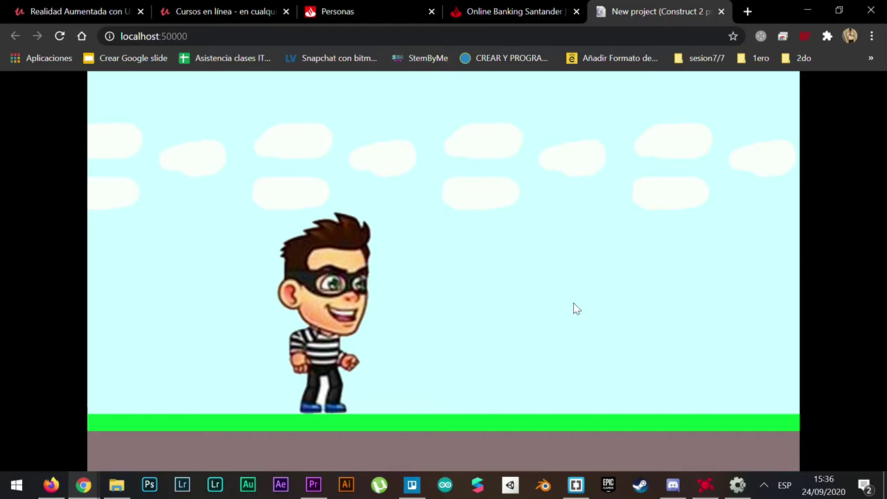
{"action": "key", "text": "Left"}
{"action": "key", "text": "Up"}
{"action": "key", "text": "Right"}
{"action": "key", "text": "Up"}
{"action": "key", "text": "Up"}
{"action": "key", "text": "Up"}
{"action": "key", "text": "Left"}
{"action": "key", "text": "Up"}
{"action": "key", "text": "Up"}
{"action": "key", "text": "Right"}
{"action": "key", "text": "Up"}
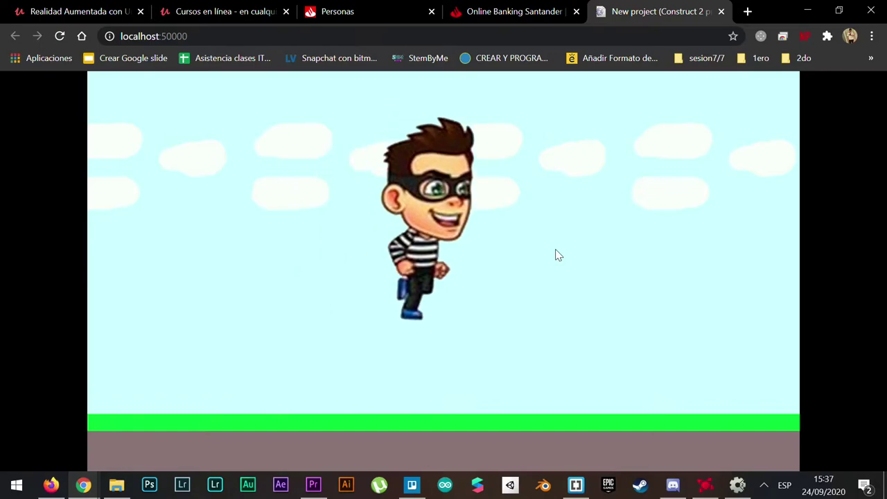
{"action": "key", "text": "Left"}
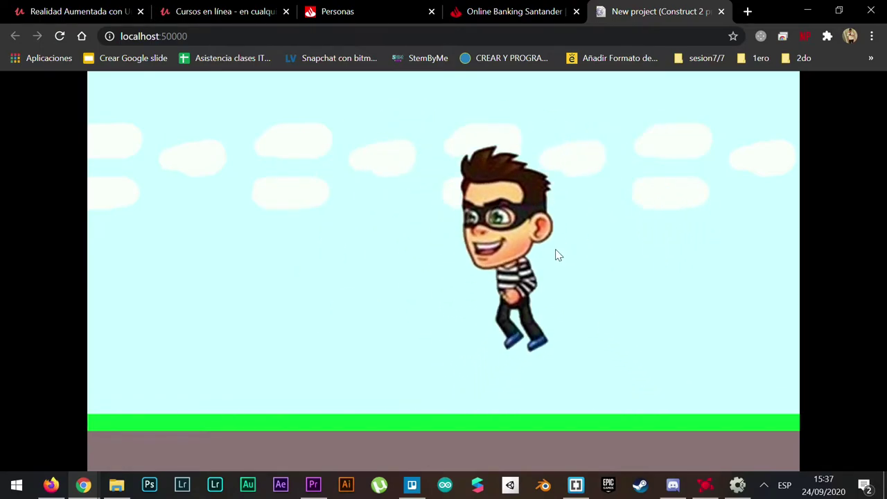
{"action": "left_click", "coordinate": [807, 11]}
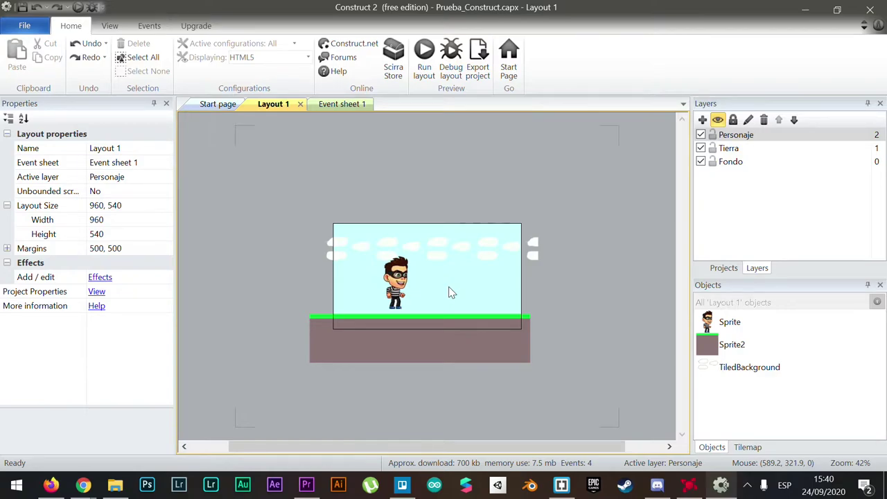
Review the layer properties of Tierra, Fondo and Personaje one after another
{"action": "left_click", "coordinate": [798, 148]}
{"action": "left_click", "coordinate": [773, 162]}
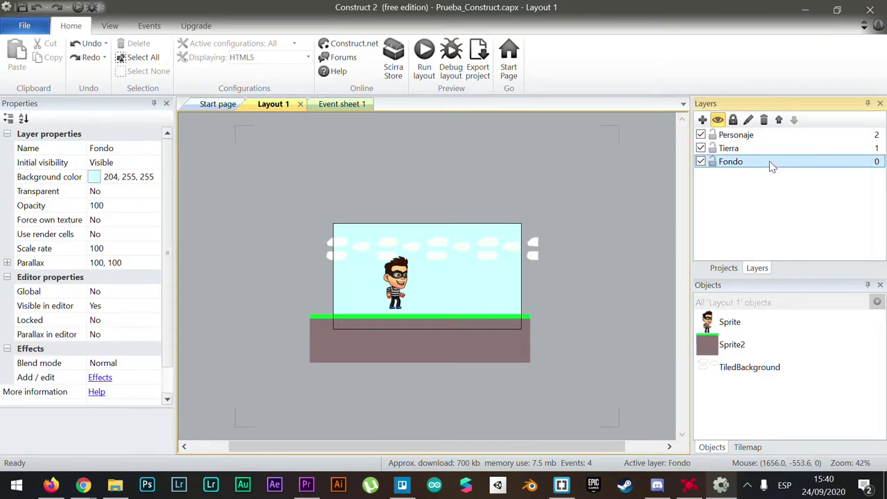
{"action": "left_click", "coordinate": [769, 147]}
{"action": "left_click", "coordinate": [763, 135]}
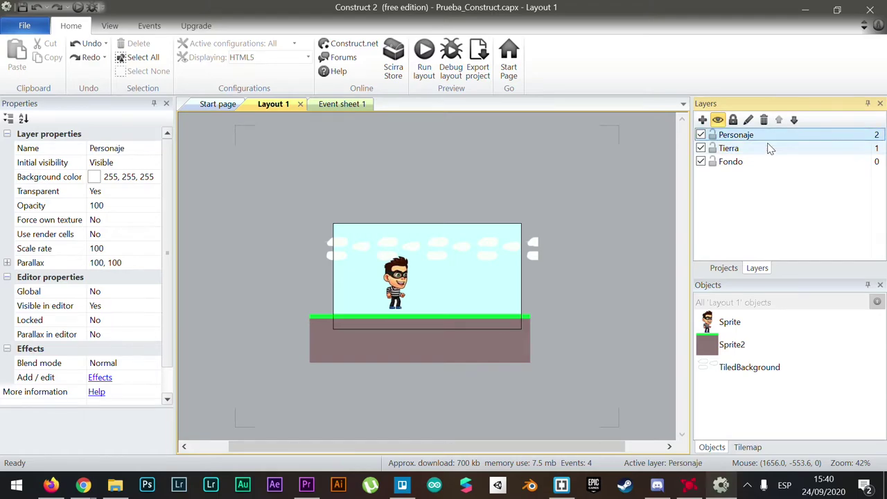
{"action": "left_click", "coordinate": [766, 149]}
{"action": "left_click", "coordinate": [742, 162]}
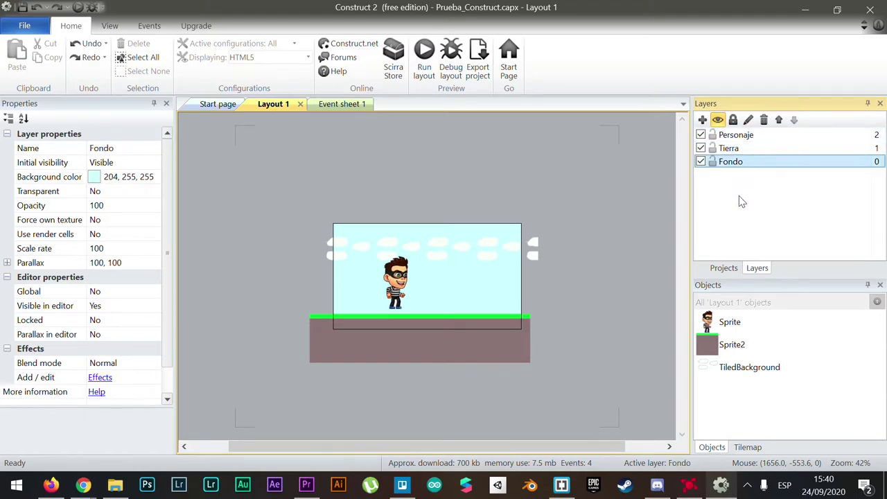
Widen the layout by setting its size to 1960, 540
{"action": "left_click", "coordinate": [642, 190]}
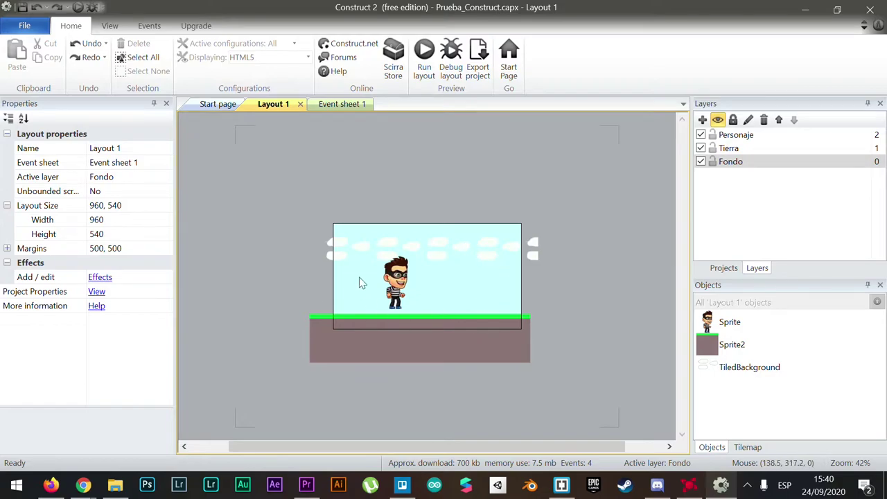
{"action": "left_click", "coordinate": [95, 207]}
{"action": "type", "text": "1"}
{"action": "key", "text": "Return"}
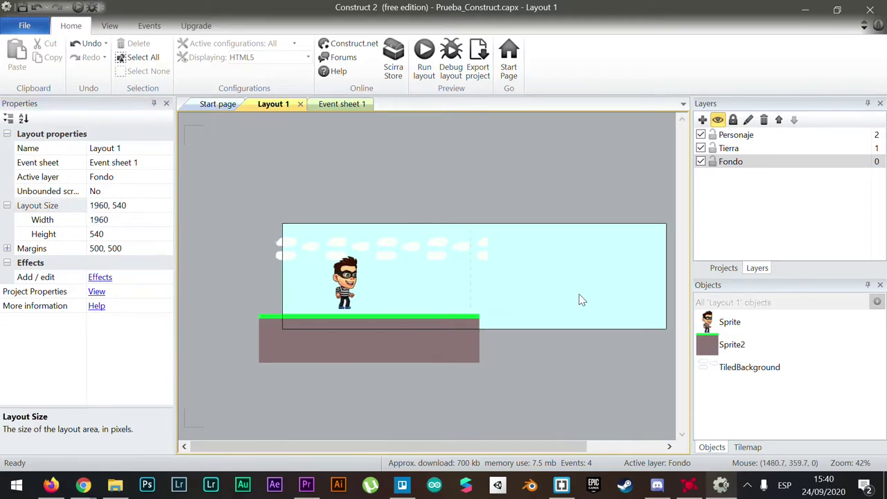
Widen the ground sprite to about 2219 x 250 and place it at about 972, 608 so it spans the layout
{"action": "left_click", "coordinate": [418, 355]}
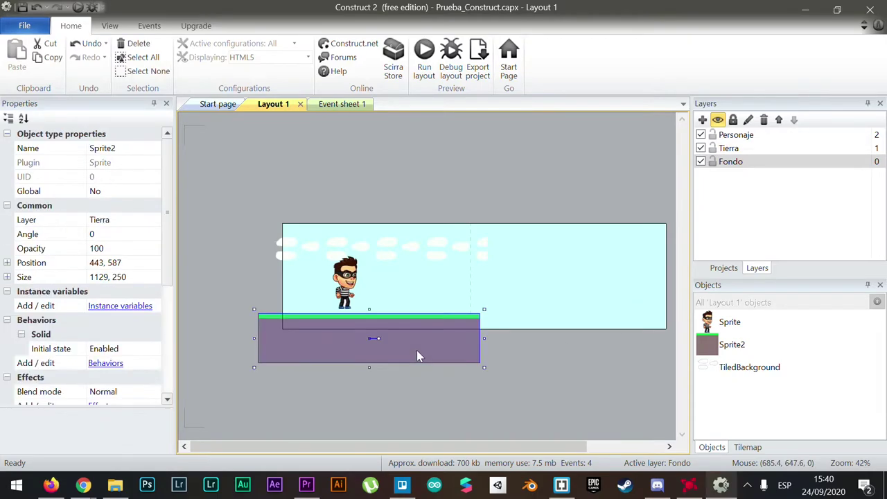
{"action": "left_click_drag", "start_coordinate": [407, 358], "coordinate": [400, 360]}
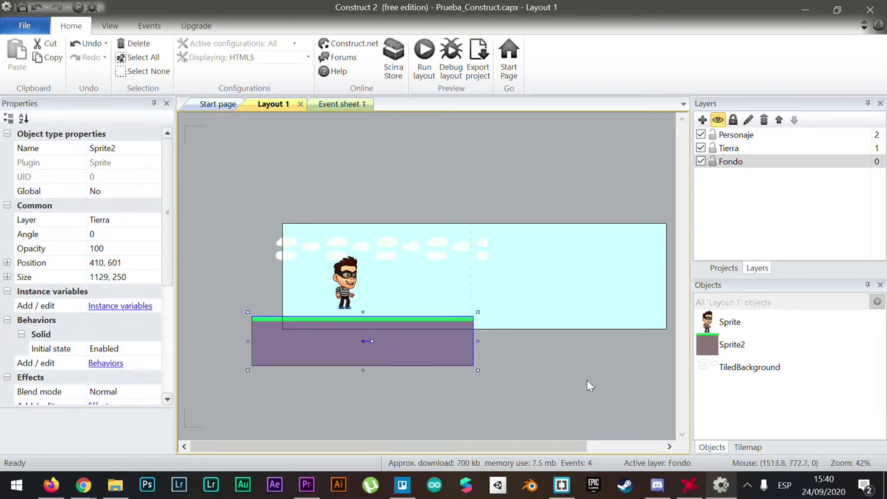
{"action": "left_click_drag", "start_coordinate": [477, 341], "coordinate": [620, 331]}
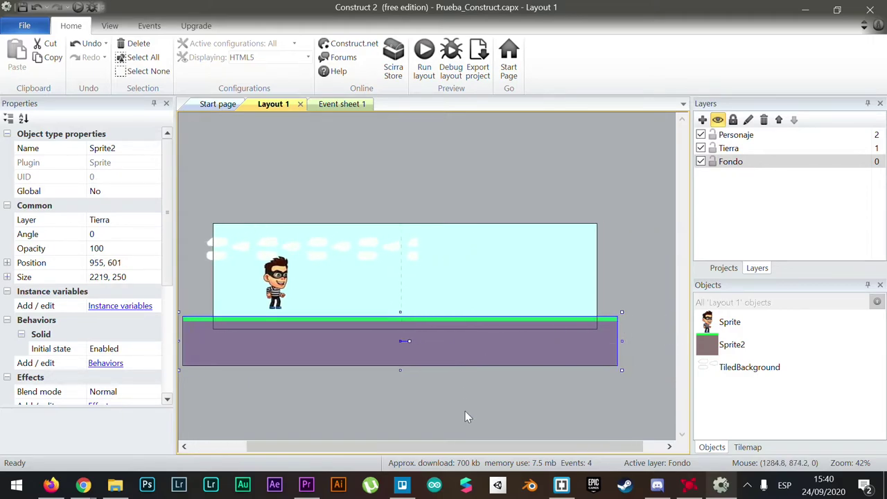
{"action": "left_click_drag", "start_coordinate": [440, 349], "coordinate": [443, 351]}
Insert a new Sprite object on the Tierra layer at about 760, 315, above the ground beside the character
{"action": "left_click", "coordinate": [732, 162]}
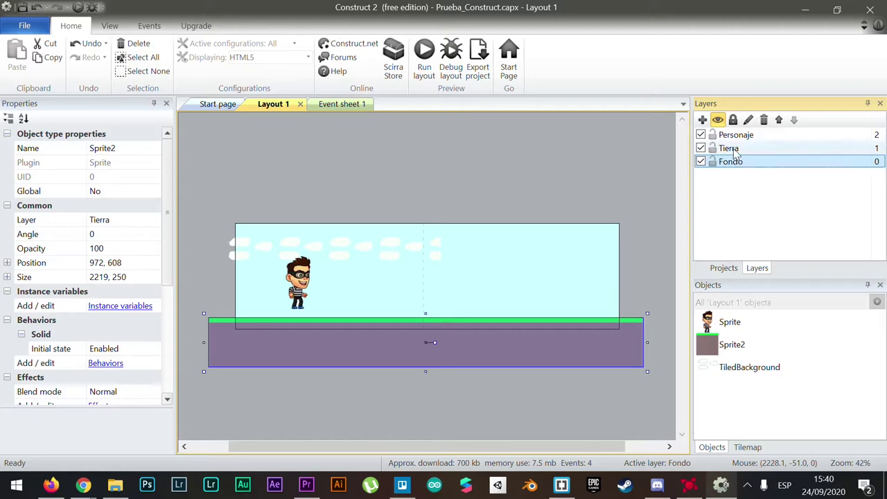
{"action": "left_click", "coordinate": [732, 150]}
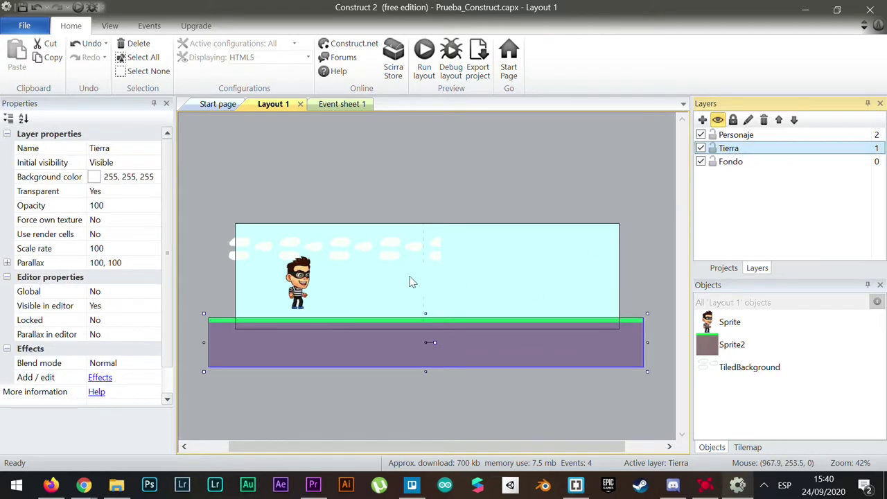
{"action": "right_click", "coordinate": [388, 303]}
{"action": "left_click", "coordinate": [463, 94]}
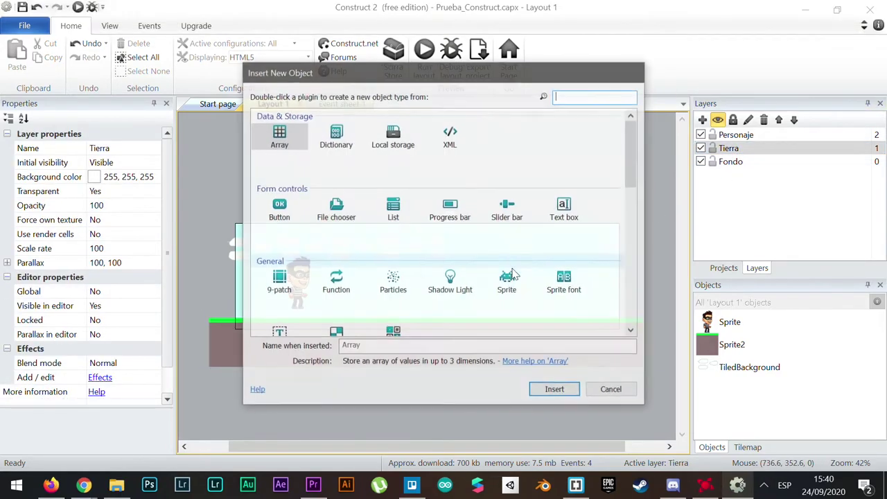
{"action": "double_click", "coordinate": [510, 280]}
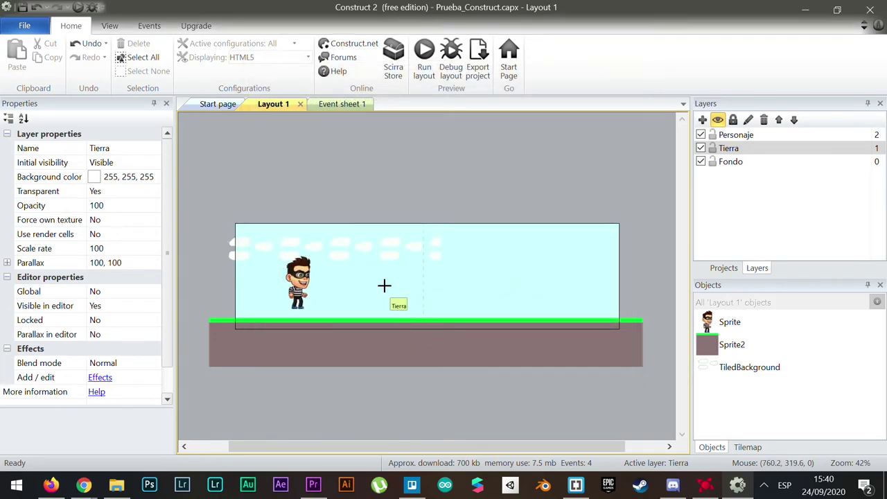
{"action": "left_click", "coordinate": [385, 287]}
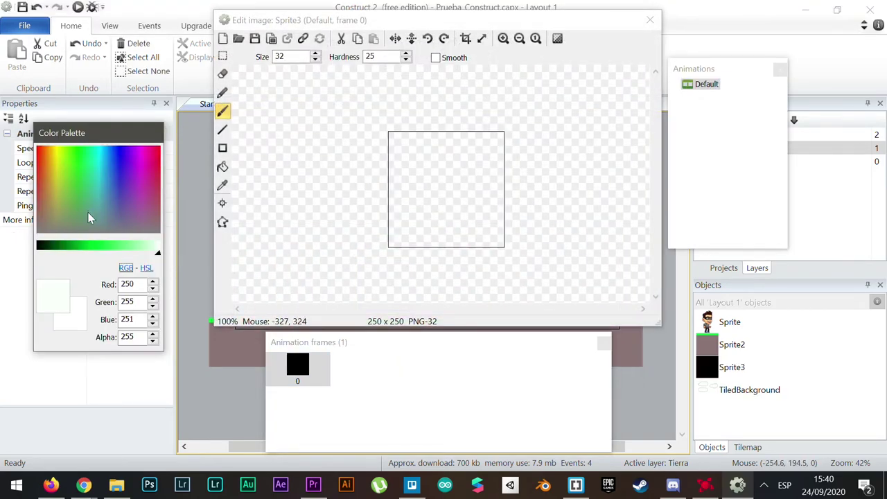
Draw a narrow brownish (141, 113, 115) trunk rectangle at the bottom centre of the new 250 x 250 sprite image
{"action": "left_click_drag", "start_coordinate": [89, 215], "coordinate": [159, 239]}
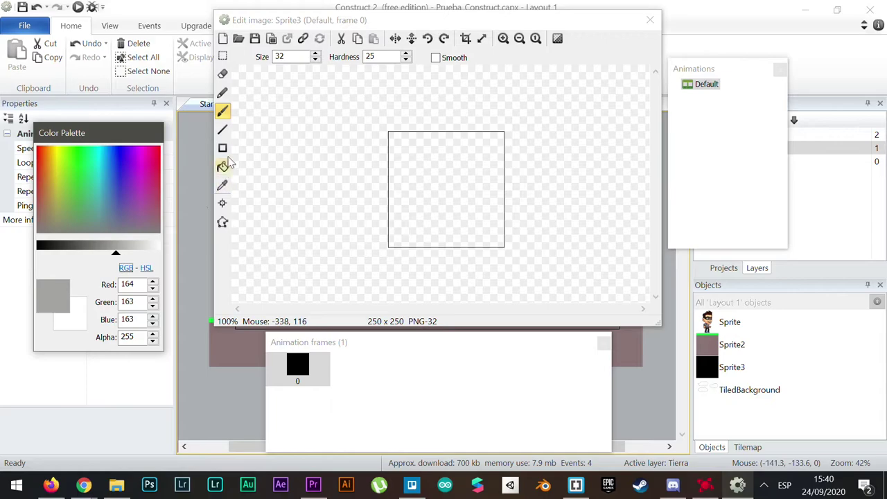
{"action": "left_click", "coordinate": [222, 148]}
{"action": "left_click", "coordinate": [147, 233]}
{"action": "left_click_drag", "start_coordinate": [147, 232], "coordinate": [164, 230]}
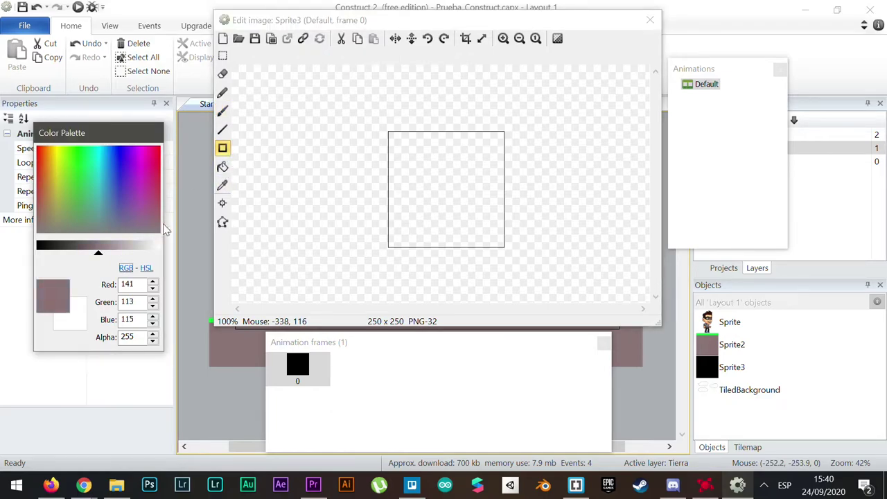
{"action": "mouse_move", "coordinate": [441, 213]}
{"action": "left_mouse_down"}
{"action": "mouse_move", "coordinate": [462, 234]}
{"action": "mouse_move", "coordinate": [451, 247]}
{"action": "left_mouse_up"}
Build the tree's crown from three overlapping green (63, 191, 100) rectangles above the trunk and close the image editor
{"action": "left_click", "coordinate": [85, 189]}
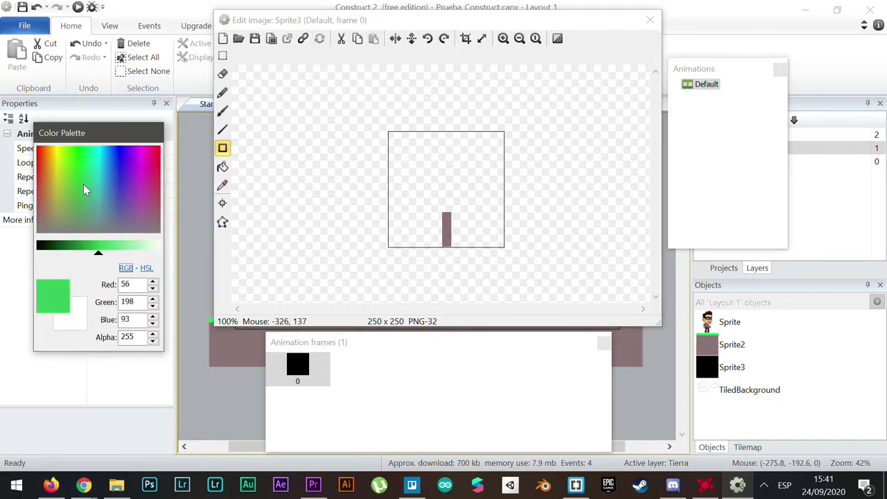
{"action": "mouse_move", "coordinate": [420, 134]}
{"action": "left_mouse_down"}
{"action": "mouse_move", "coordinate": [464, 179]}
{"action": "mouse_move", "coordinate": [472, 216]}
{"action": "left_mouse_up"}
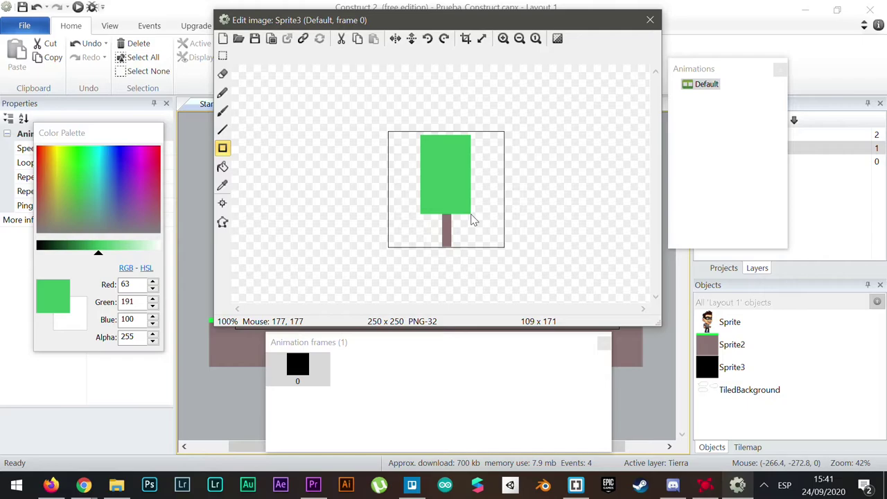
{"action": "left_click_drag", "start_coordinate": [406, 147], "coordinate": [482, 205]}
{"action": "mouse_move", "coordinate": [391, 161]}
{"action": "left_mouse_down"}
{"action": "mouse_move", "coordinate": [494, 184]}
{"action": "mouse_move", "coordinate": [492, 194]}
{"action": "left_mouse_up"}
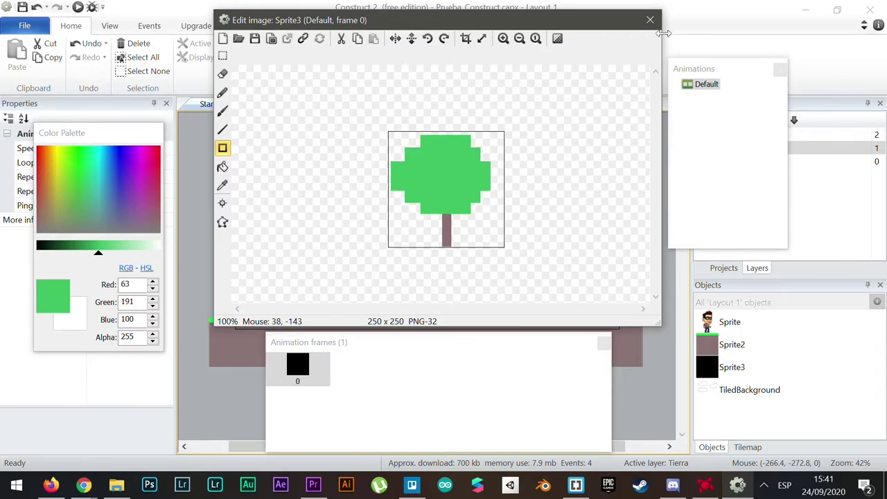
{"action": "left_click", "coordinate": [651, 20]}
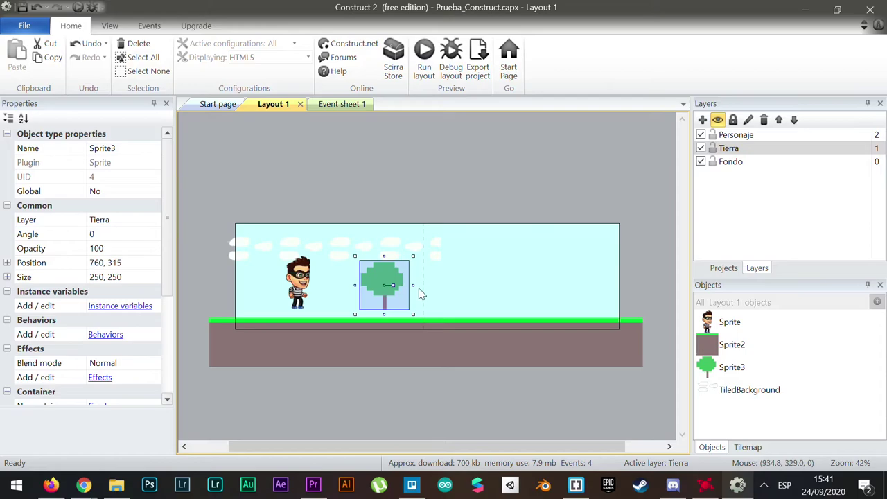
Move the tree to about 446, 344 so it stands partly behind the character
{"action": "left_click_drag", "start_coordinate": [405, 290], "coordinate": [341, 289]}
{"action": "left_click", "coordinate": [726, 154]}
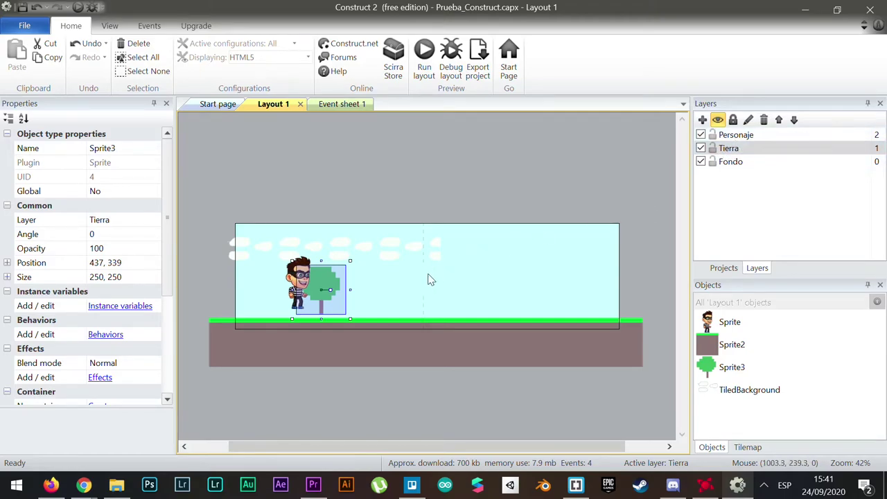
{"action": "left_click_drag", "start_coordinate": [331, 282], "coordinate": [310, 288]}
{"action": "left_click", "coordinate": [401, 280]}
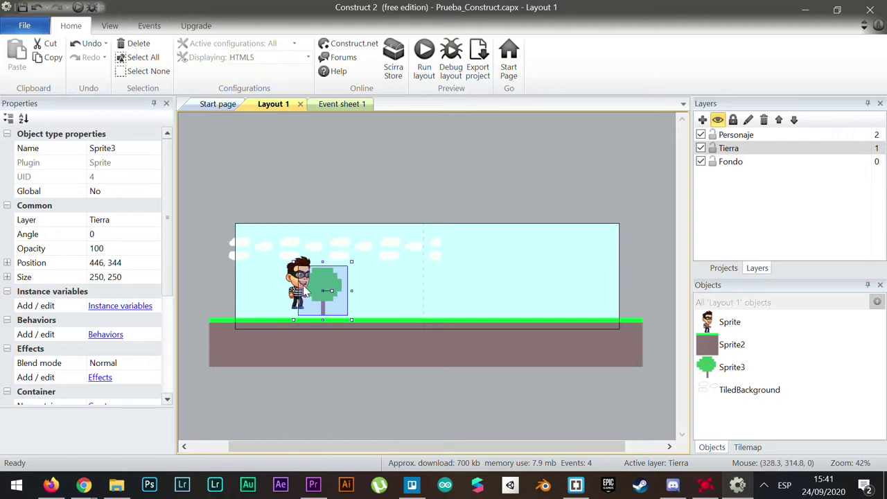
Examine the layer assignment and Z Order options available for the character sprite
{"action": "left_click", "coordinate": [298, 286]}
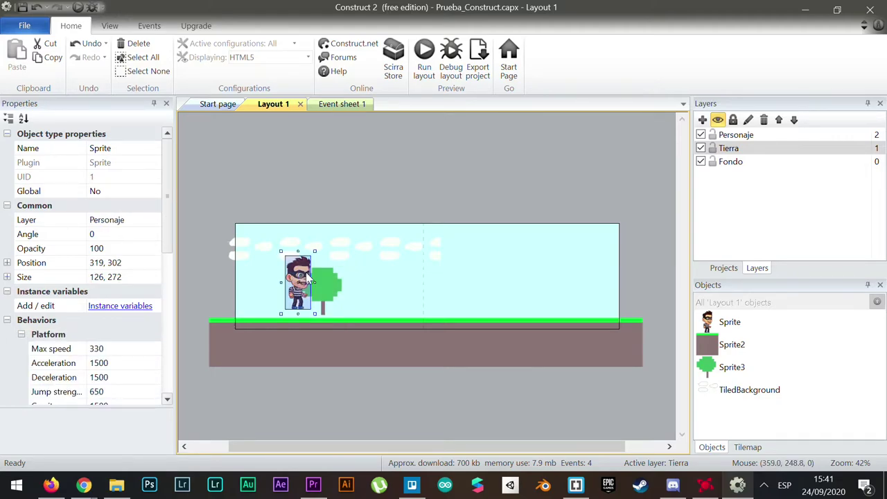
{"action": "right_click", "coordinate": [306, 276]}
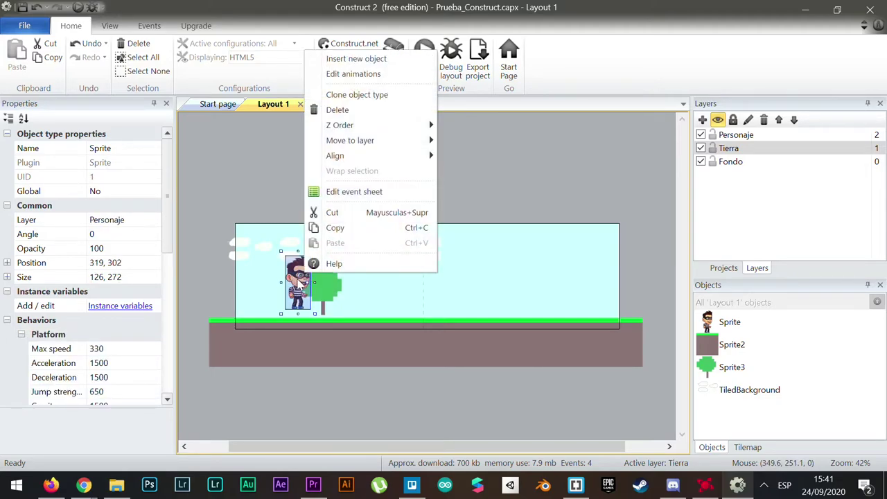
{"action": "mouse_move", "coordinate": [379, 159]}
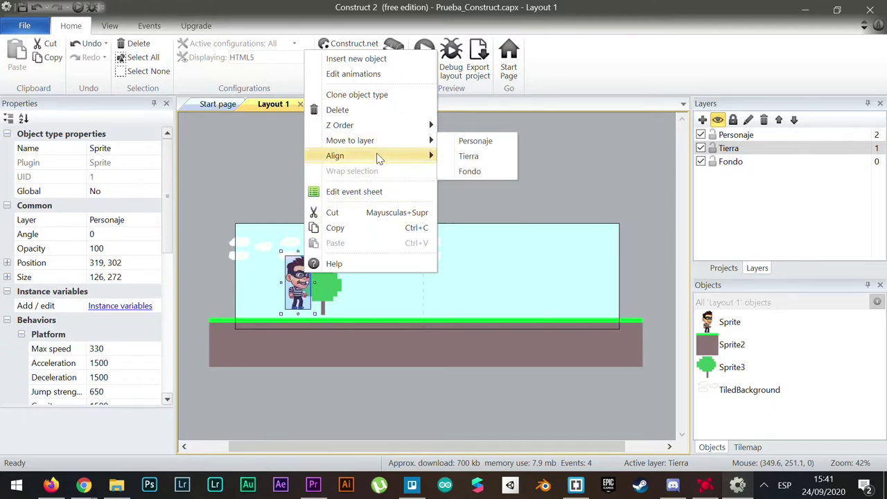
{"action": "mouse_move", "coordinate": [403, 125]}
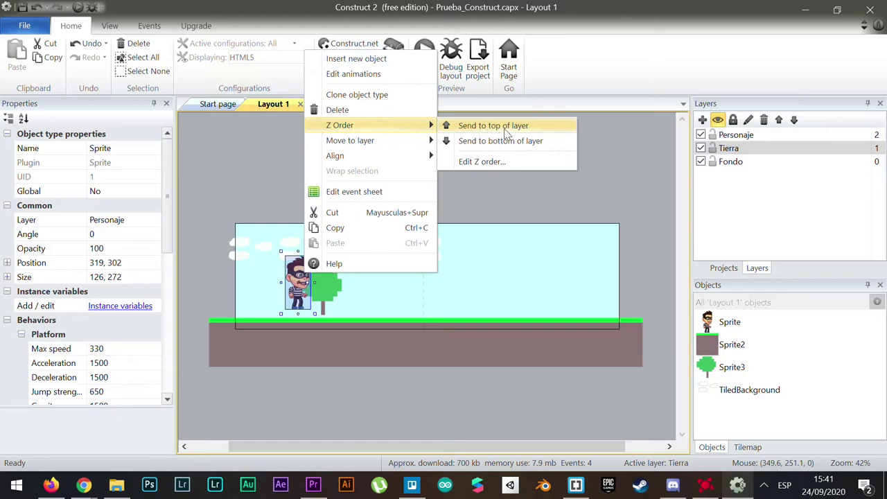
Duplicate the tree and spread six trees in a row along the ground across the layout
{"action": "left_click", "coordinate": [323, 292]}
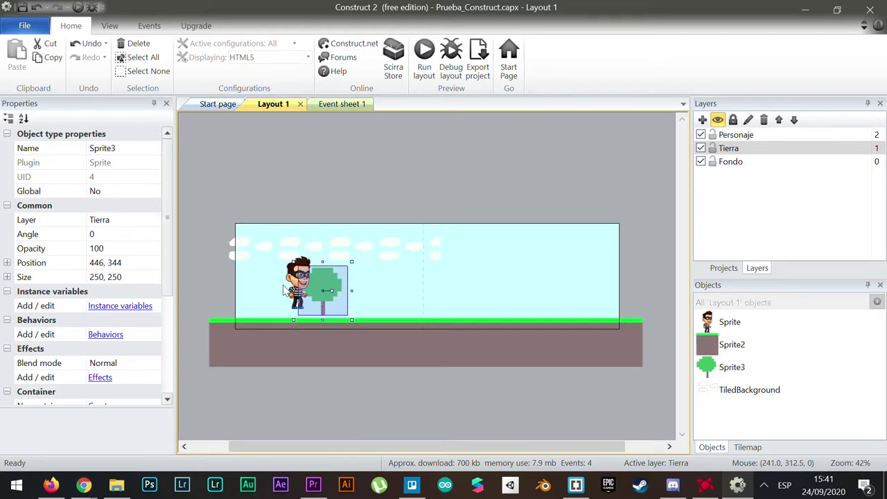
{"action": "left_click_drag", "start_coordinate": [322, 290], "coordinate": [604, 291]}
{"action": "double_click", "coordinate": [512, 287]}
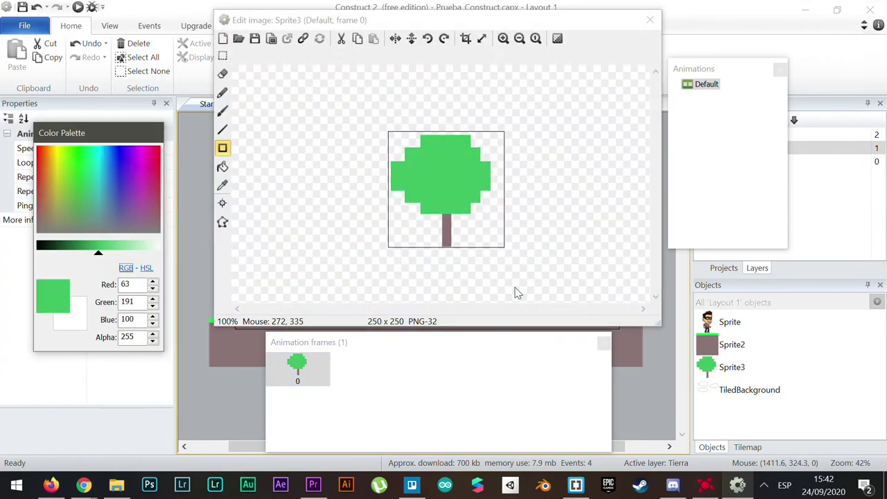
{"action": "left_click", "coordinate": [650, 19]}
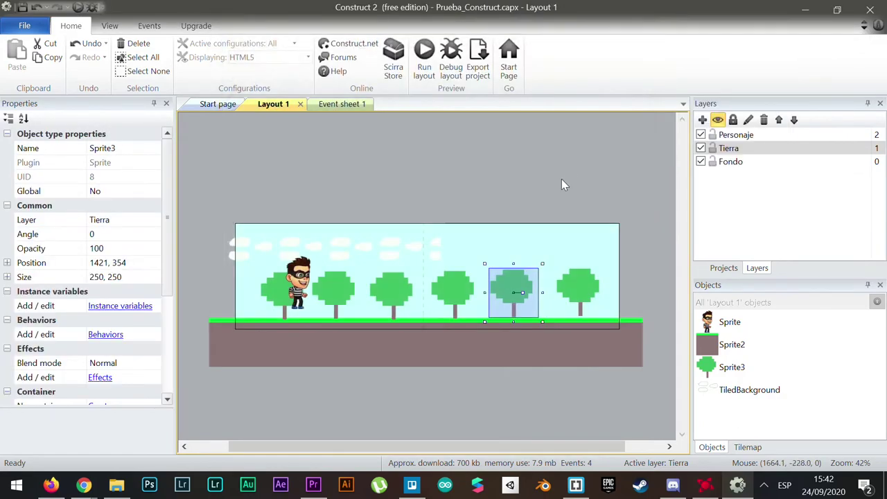
Shrink the fifth tree to about 177 x 219 and make the third tree smaller as well
{"action": "mouse_move", "coordinate": [528, 279]}
{"action": "left_mouse_down"}
{"action": "mouse_move", "coordinate": [534, 273]}
{"action": "mouse_move", "coordinate": [525, 276]}
{"action": "mouse_move", "coordinate": [527, 289]}
{"action": "left_mouse_up"}
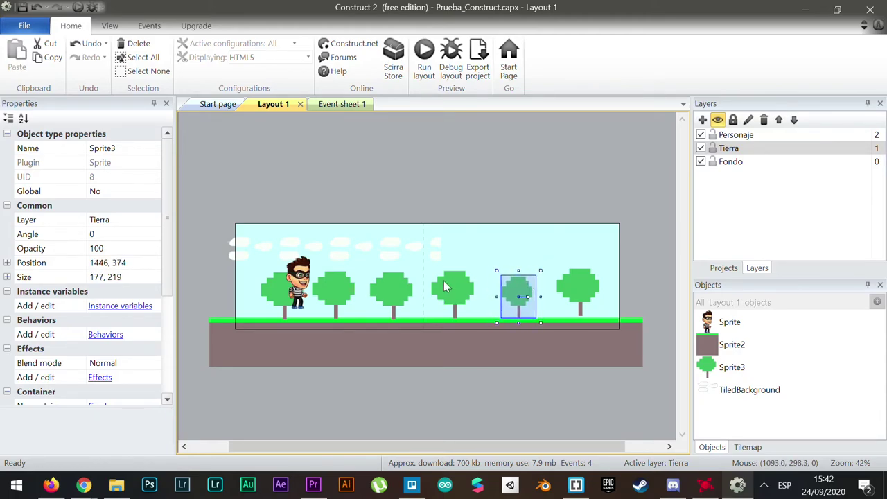
{"action": "left_click", "coordinate": [411, 286]}
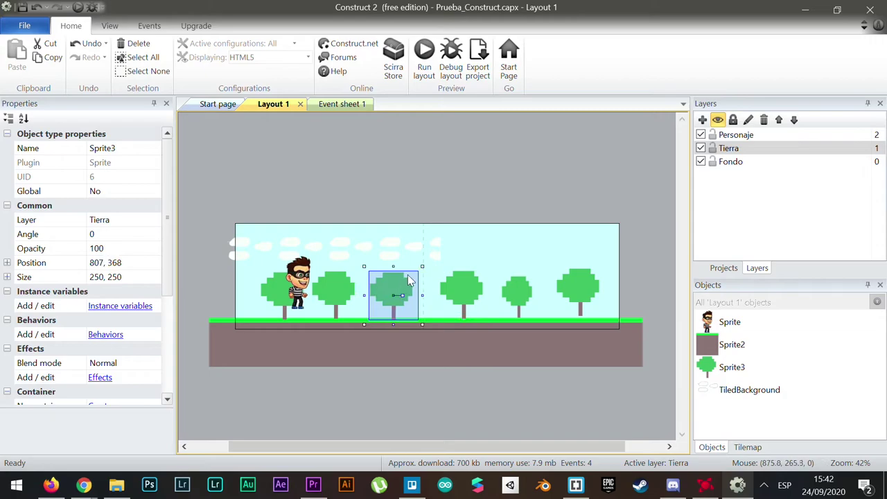
{"action": "left_click_drag", "start_coordinate": [422, 267], "coordinate": [411, 292]}
Shrink the first tree and move the character to about 310, 330, nearer the ground
{"action": "left_click", "coordinate": [284, 292]}
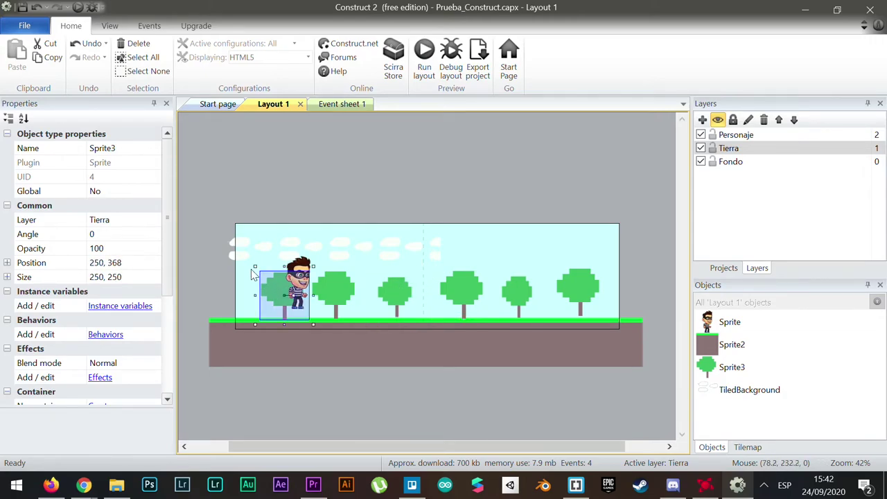
{"action": "left_click_drag", "start_coordinate": [254, 265], "coordinate": [296, 284]}
{"action": "left_click", "coordinate": [297, 282]}
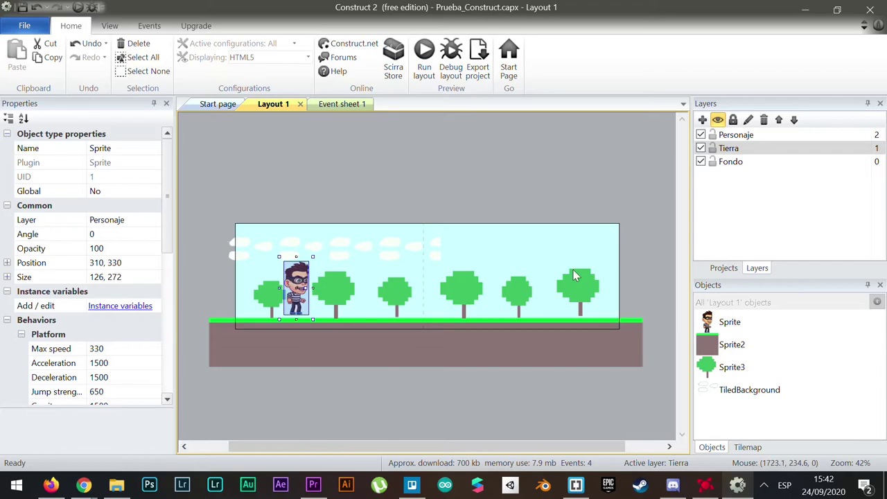
Run the layout and test the character walking right and jumping past the trees
{"action": "left_click", "coordinate": [425, 58]}
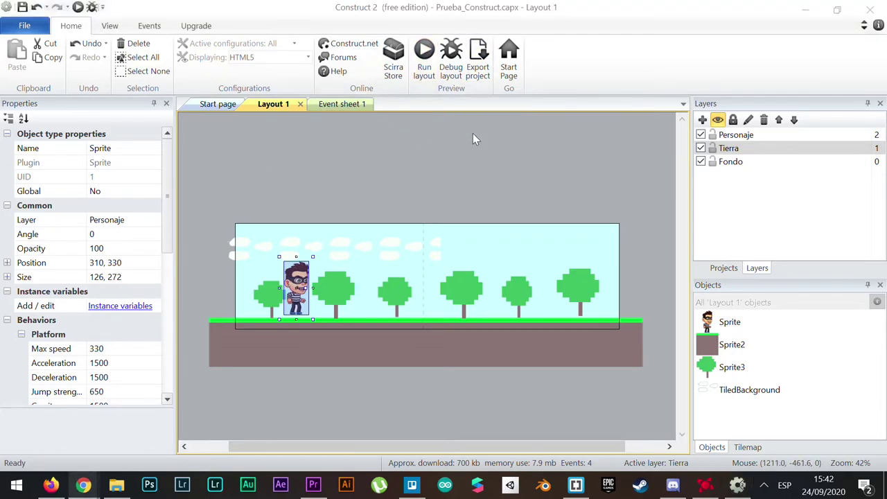
{"action": "left_click", "coordinate": [427, 50]}
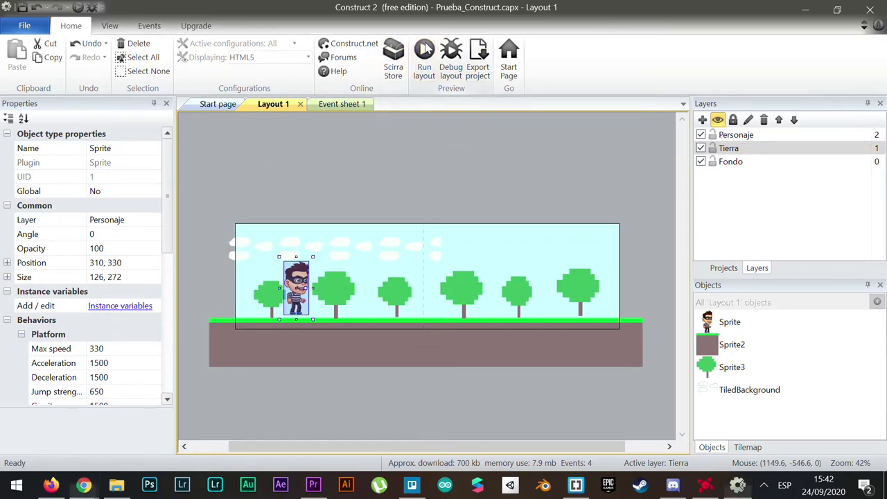
{"action": "key", "text": "Right"}
{"action": "key", "text": "Up"}
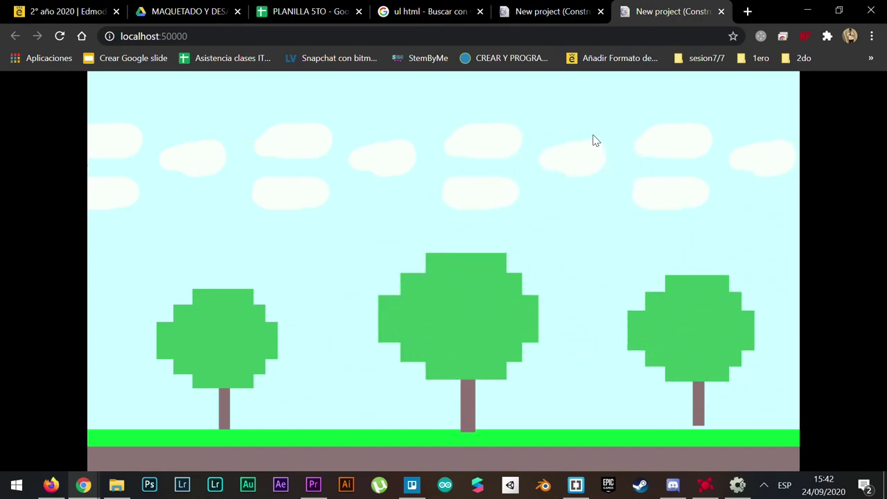
Keep testing the running game by moving the character left and right past the view's edge and jumping
{"action": "key", "text": "Left"}
{"action": "key", "text": "Left"}
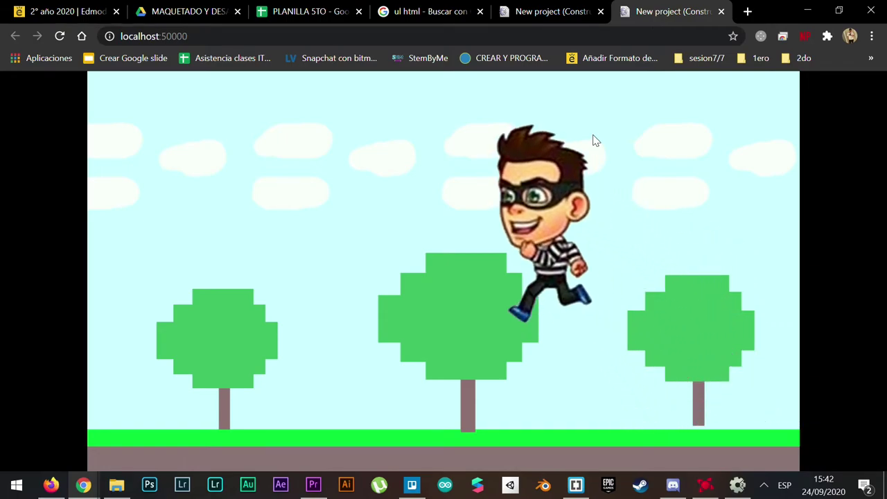
{"action": "key", "text": "Right"}
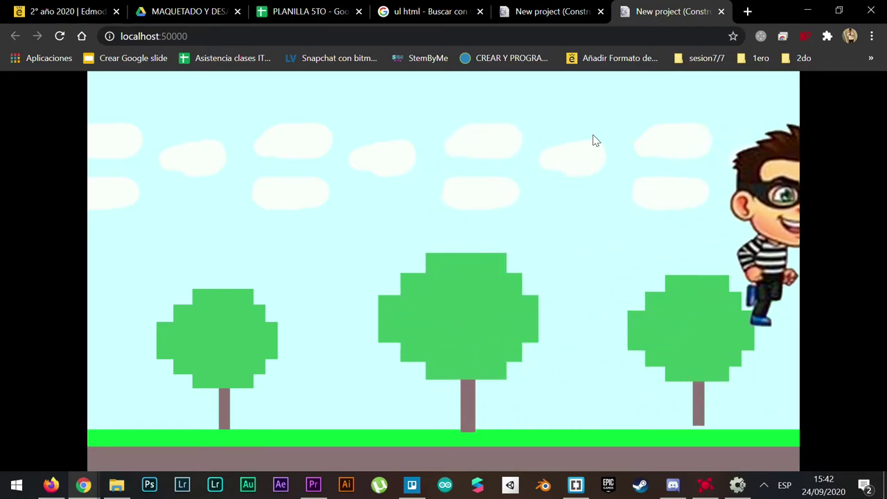
{"action": "key", "text": "Left"}
{"action": "key", "text": "Right"}
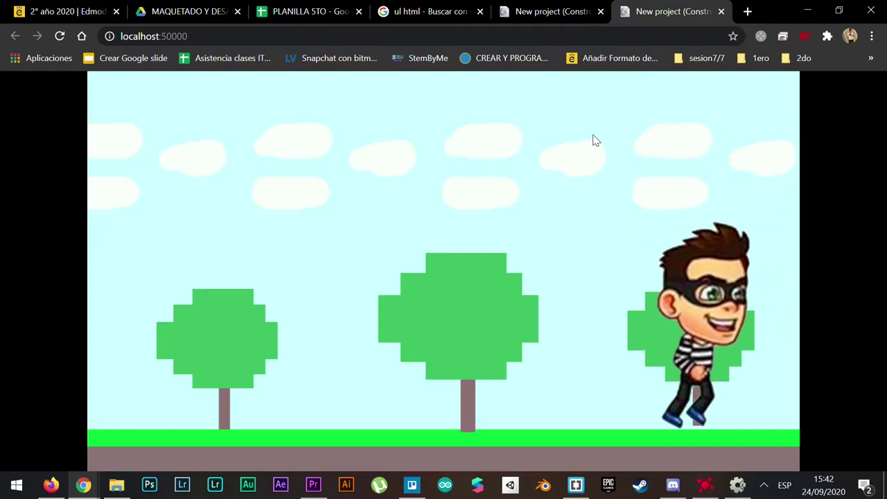
{"action": "key", "text": "Left"}
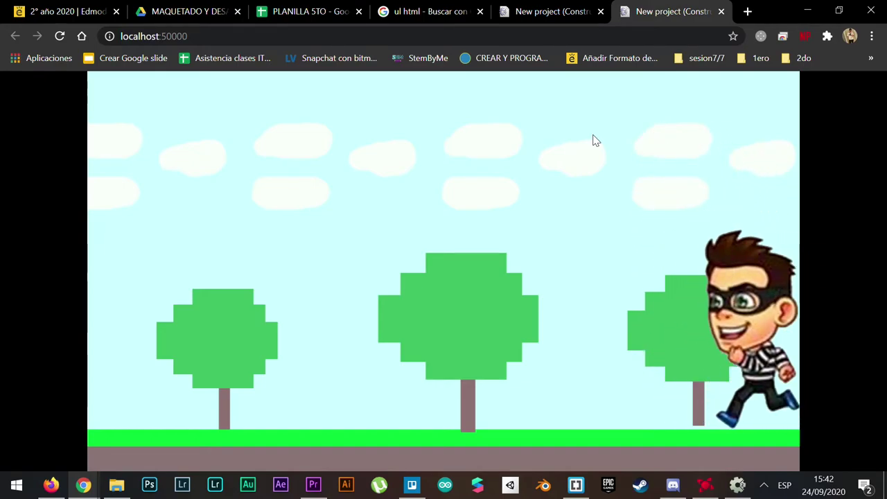
{"action": "key", "text": "Up"}
{"action": "key", "text": "Right"}
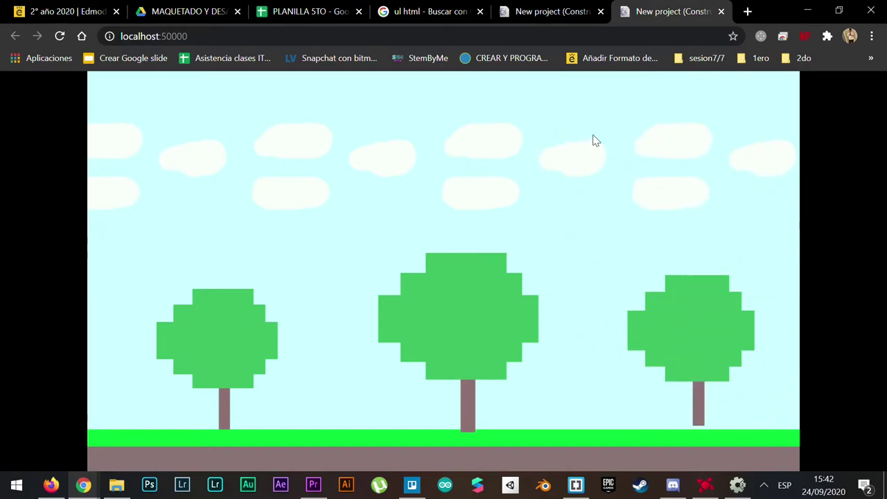
{"action": "key", "text": "Left"}
{"action": "key", "text": "Up"}
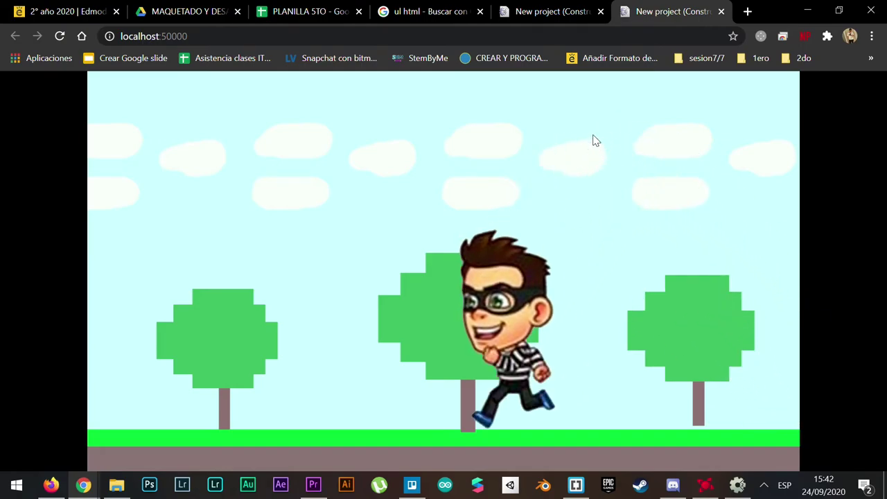
Return to Construct 2 and add the Scroll To behavior to the character sprite
{"action": "left_click", "coordinate": [735, 483]}
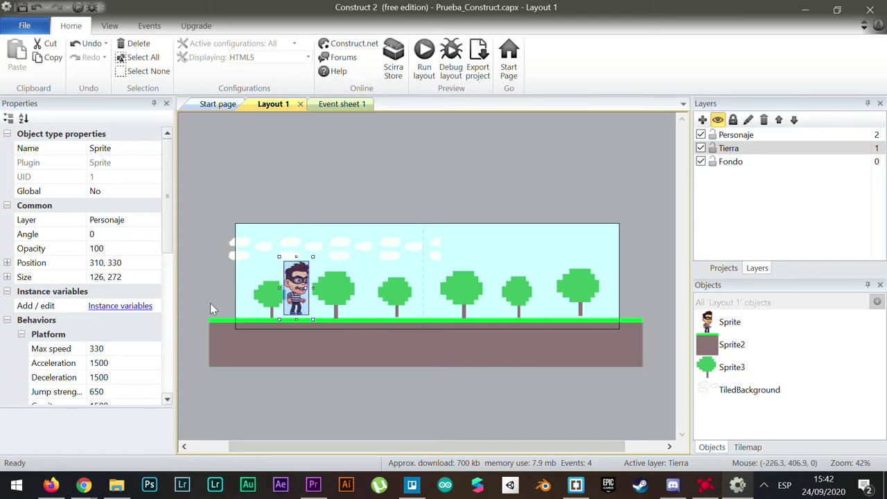
{"action": "scroll", "coordinate": [142, 285], "scroll_direction": "down", "scroll_amount": 1}
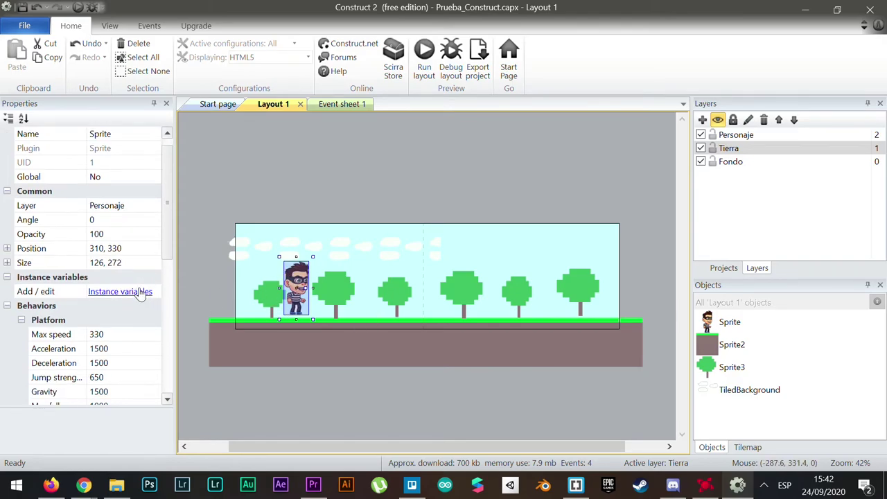
{"action": "scroll", "coordinate": [96, 316], "scroll_direction": "down", "scroll_amount": 5}
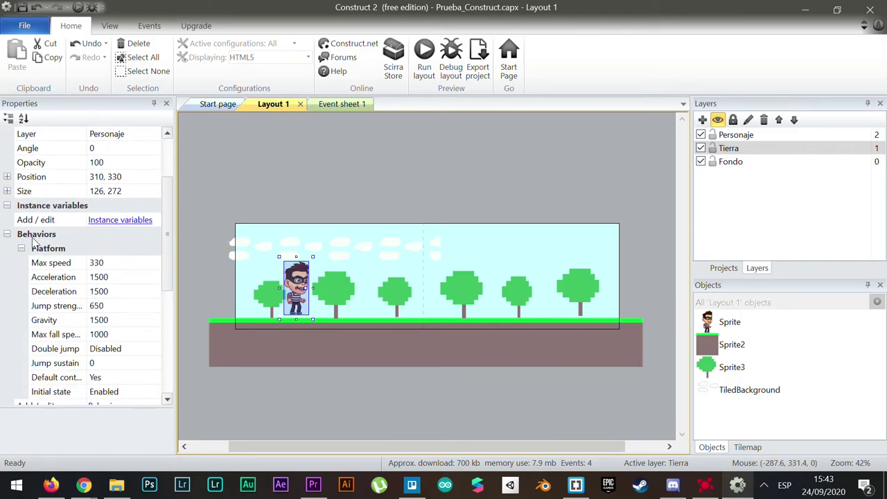
{"action": "scroll", "coordinate": [35, 241], "scroll_direction": "down", "scroll_amount": 4}
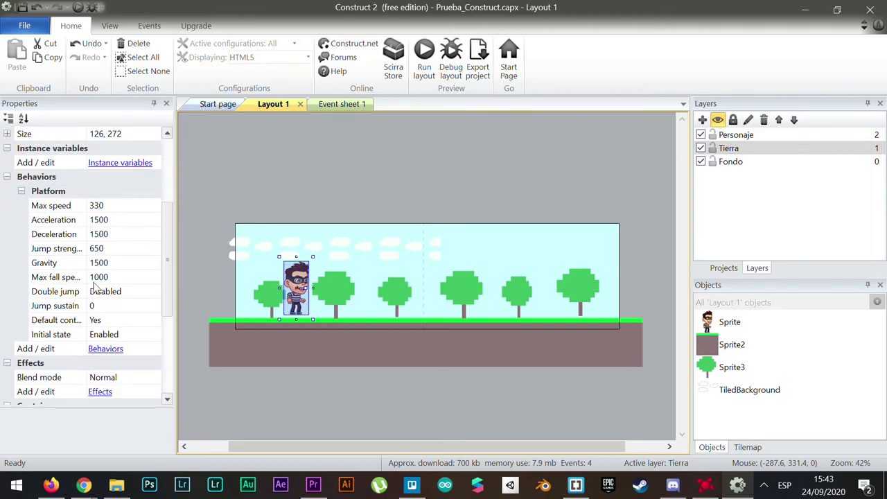
{"action": "left_click", "coordinate": [100, 349]}
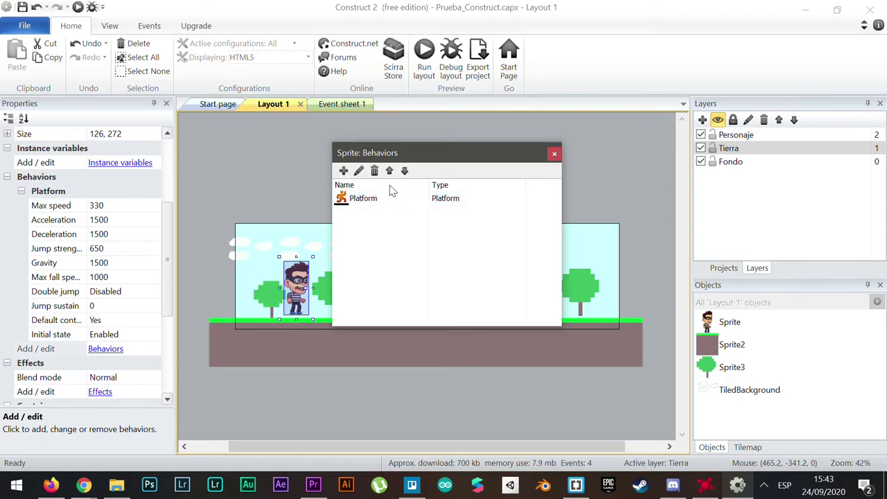
{"action": "left_click", "coordinate": [343, 171]}
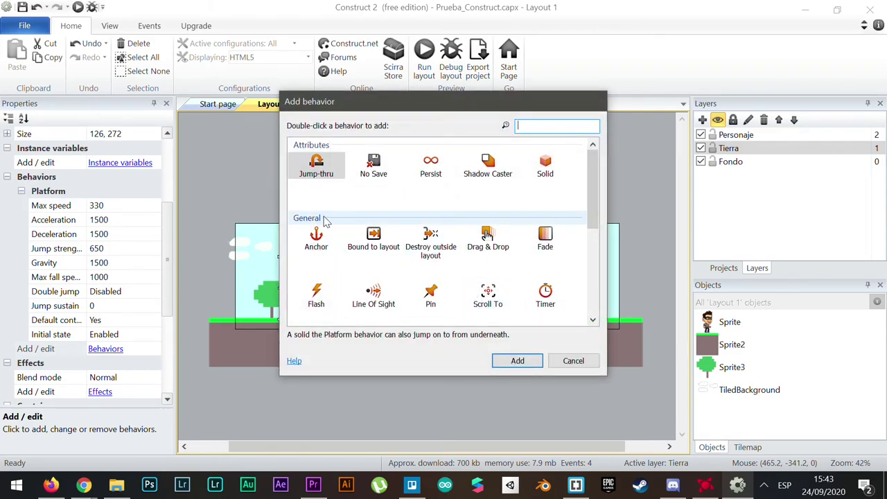
{"action": "left_click", "coordinate": [478, 300]}
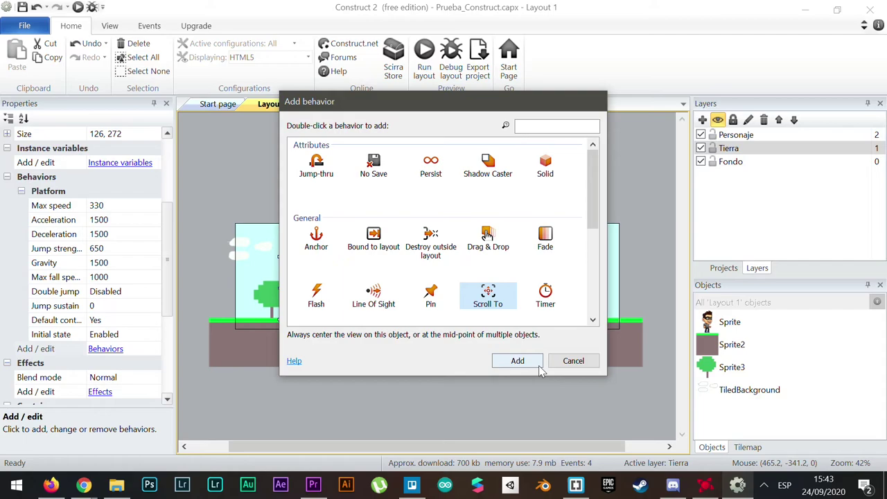
{"action": "left_click", "coordinate": [539, 365]}
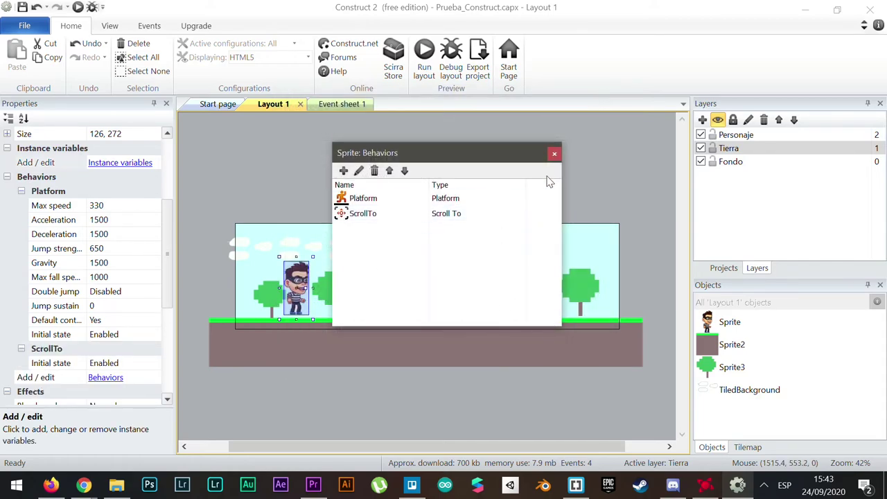
{"action": "left_click", "coordinate": [552, 154]}
Run the layout and test how the view follows the character while walking both ways and jumping
{"action": "left_click", "coordinate": [424, 66]}
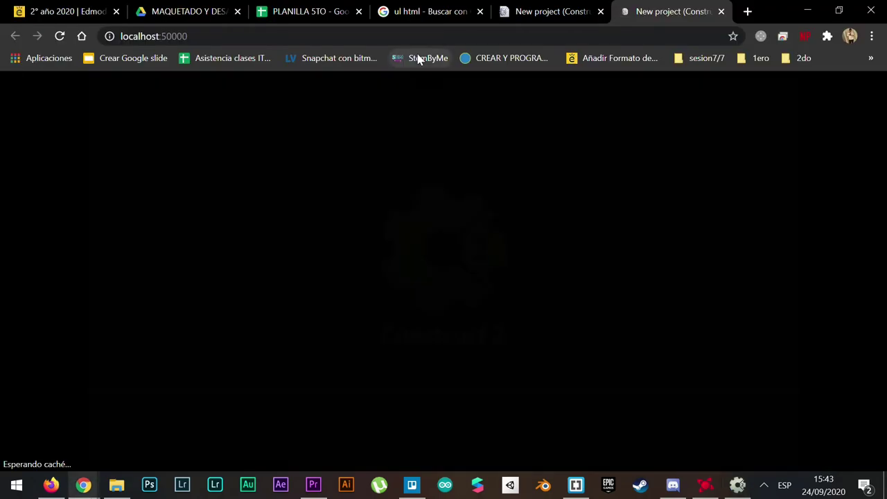
{"action": "key", "text": "Right"}
{"action": "key", "text": "Left"}
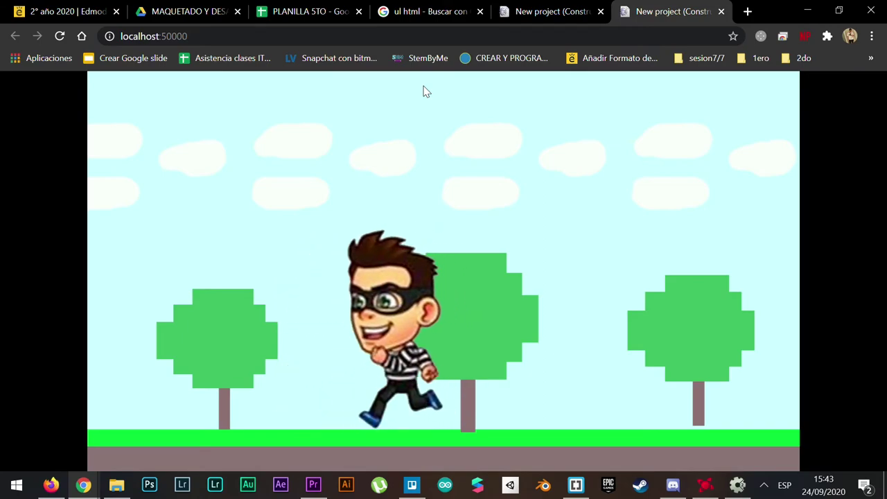
{"action": "key", "text": "Up"}
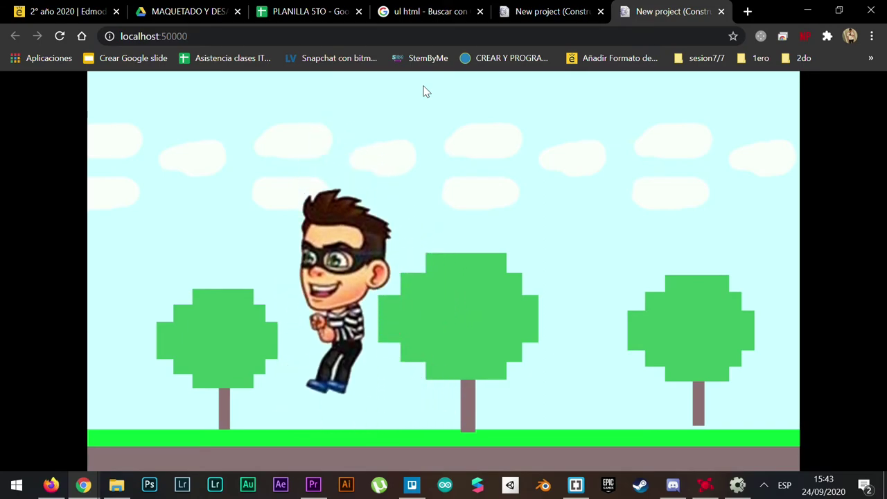
{"action": "key", "text": "Right"}
{"action": "key", "text": "Right"}
{"action": "key", "text": "Up"}
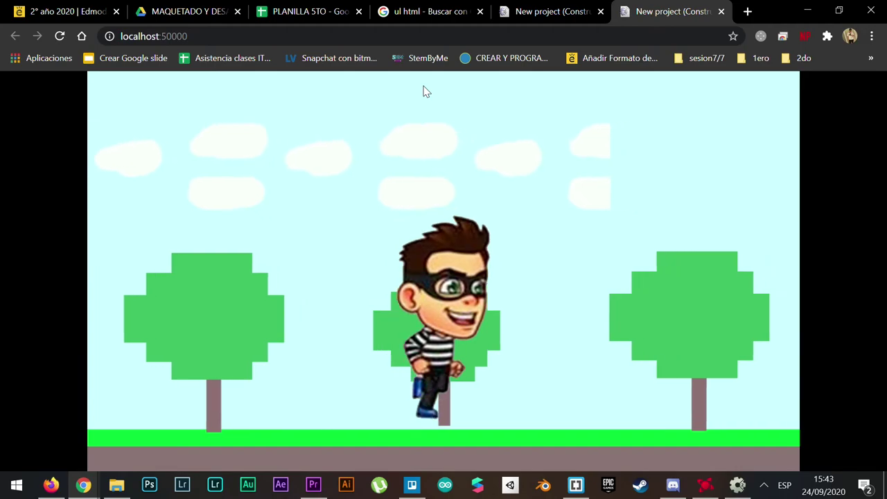
{"action": "key", "text": "Up"}
{"action": "key", "text": "Up"}
{"action": "key", "text": "Left"}
{"action": "key", "text": "Up"}
{"action": "key", "text": "Right"}
{"action": "key", "text": "Up"}
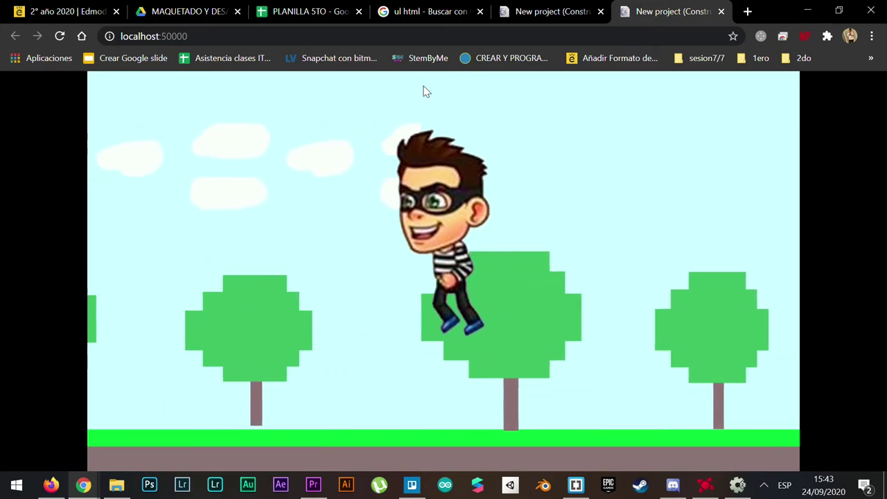
{"action": "key", "text": "Up"}
{"action": "key", "text": "Right"}
{"action": "key", "text": "Up"}
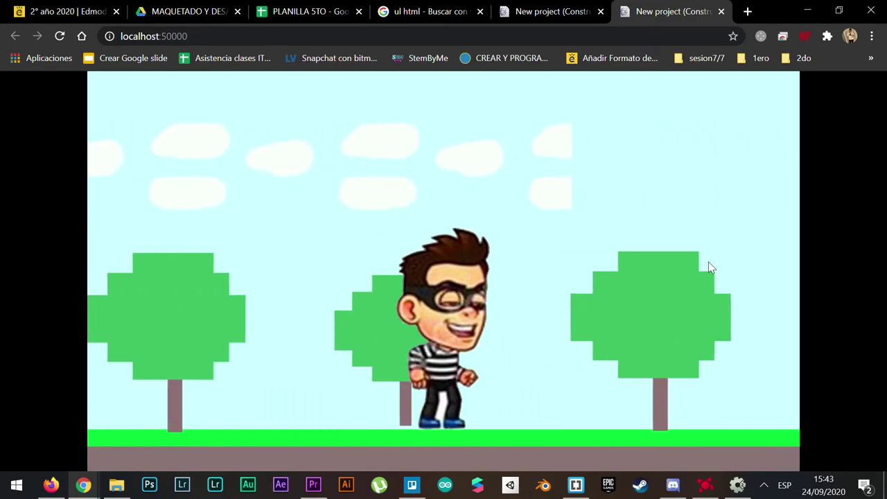
Back in Construct 2, widen the cloud tiled background to about 2077 x 283 and place it at about -72, 38, spanning the layout
{"action": "key", "text": "alt+Tab"}
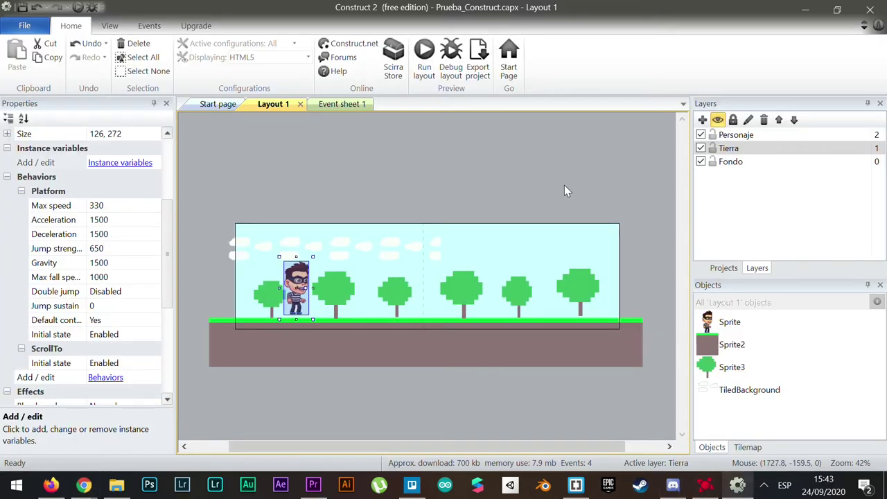
{"action": "left_click", "coordinate": [420, 250]}
{"action": "left_click", "coordinate": [442, 253]}
{"action": "left_click", "coordinate": [430, 254]}
{"action": "left_click_drag", "start_coordinate": [442, 255], "coordinate": [585, 256]}
{"action": "left_click_drag", "start_coordinate": [425, 224], "coordinate": [424, 249]}
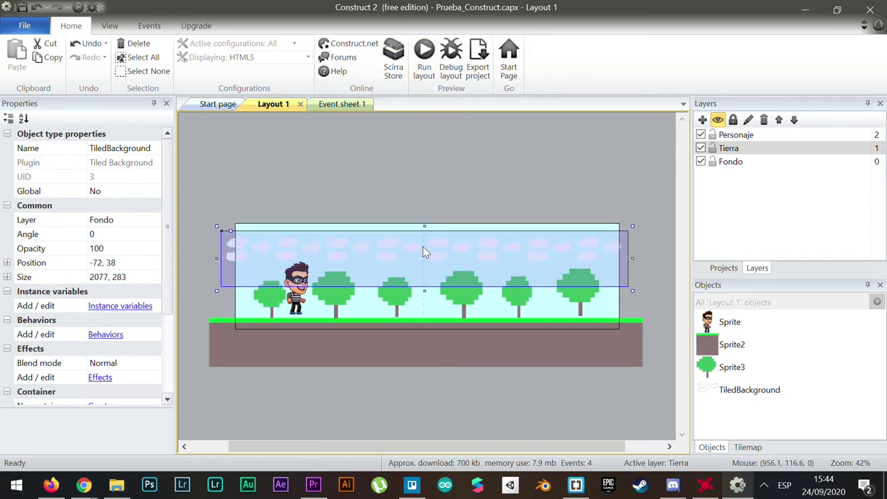
Run the layout and check the widened clouds while the character walks and jumps in both directions
{"action": "left_click", "coordinate": [424, 55]}
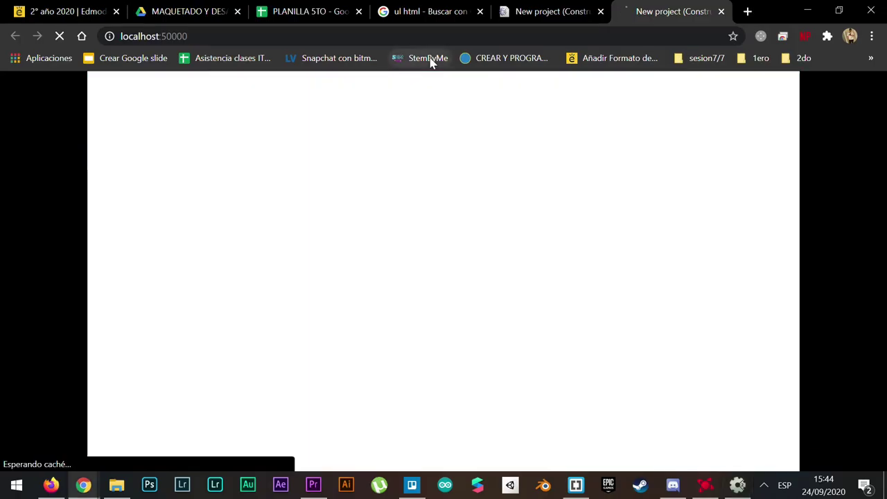
{"action": "key", "text": "Right"}
{"action": "key", "text": "Up"}
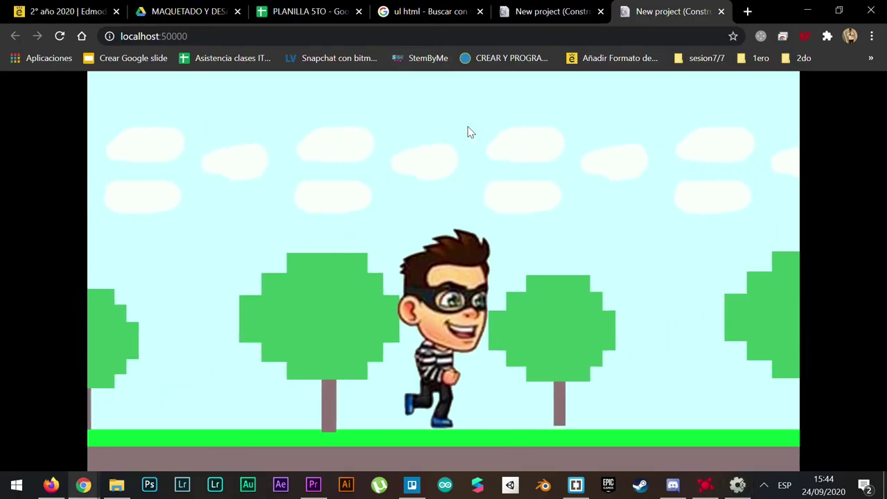
{"action": "key", "text": "Up"}
{"action": "key", "text": "Up"}
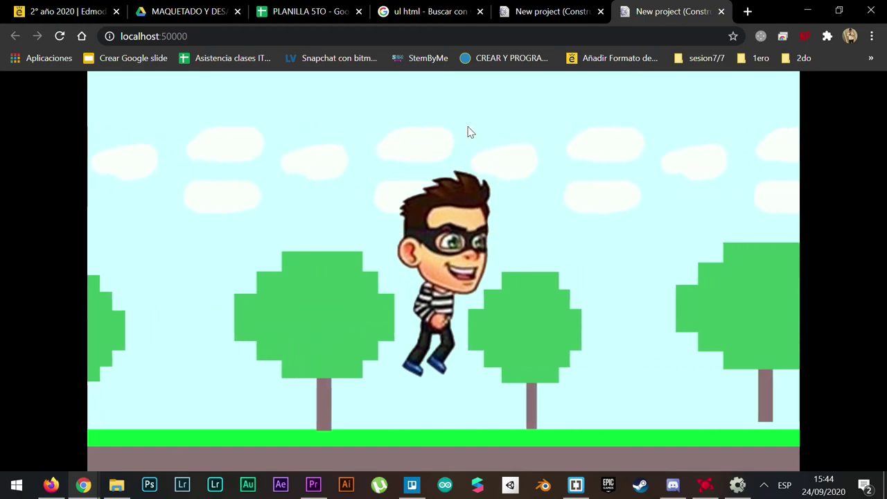
{"action": "key", "text": "Up"}
{"action": "key", "text": "Left"}
{"action": "key", "text": "Up"}
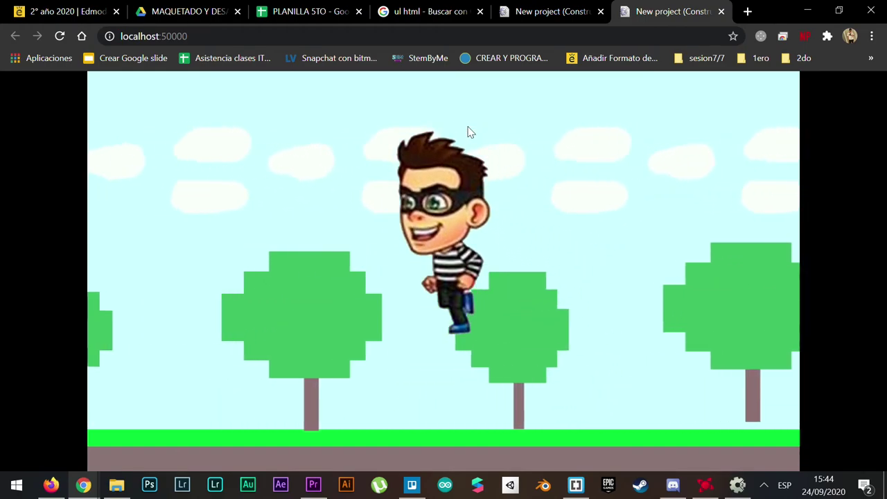
{"action": "key", "text": "Up"}
{"action": "key", "text": "Up"}
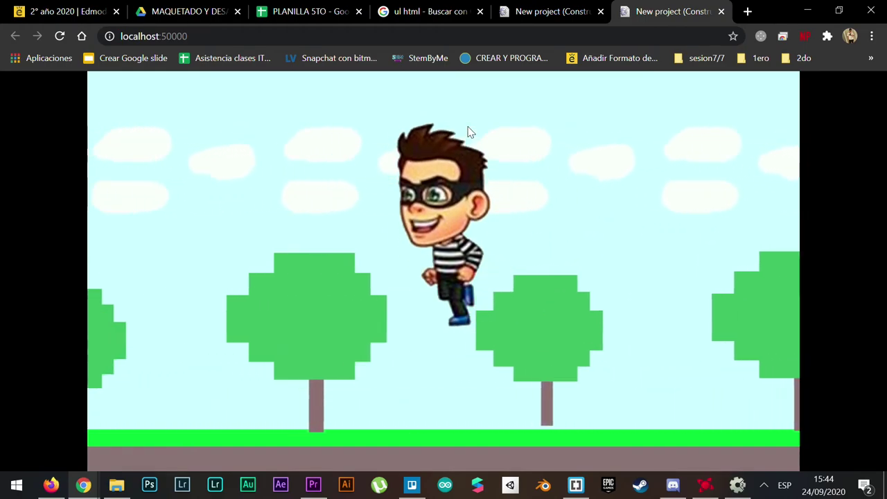
Return to Construct 2 and set the Fondo layer's horizontal parallax to 50
{"action": "left_click", "coordinate": [800, 16]}
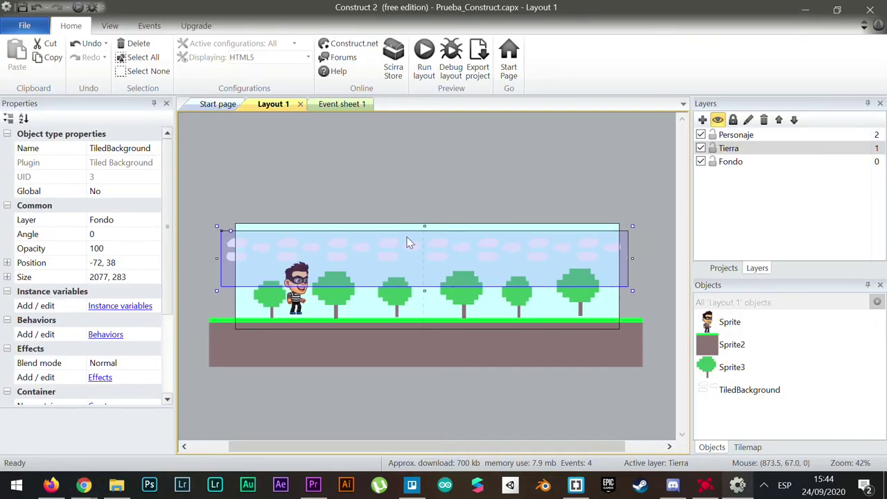
{"action": "left_click", "coordinate": [644, 202]}
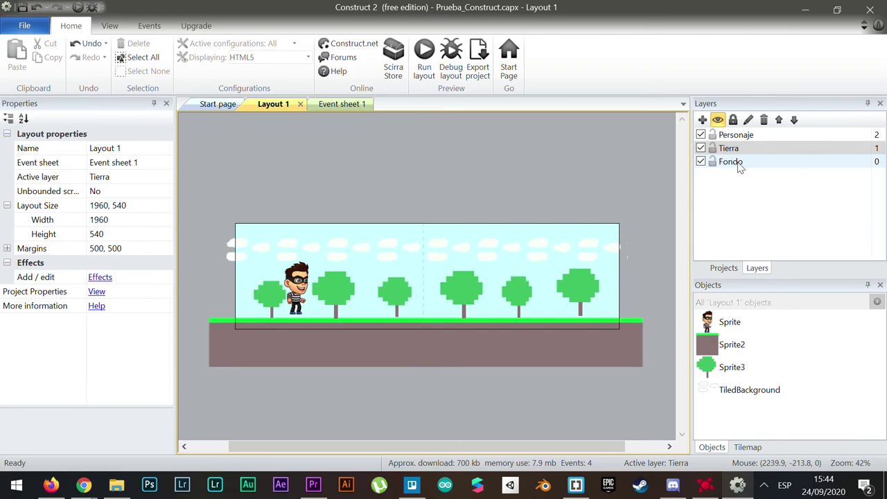
{"action": "left_click", "coordinate": [735, 166]}
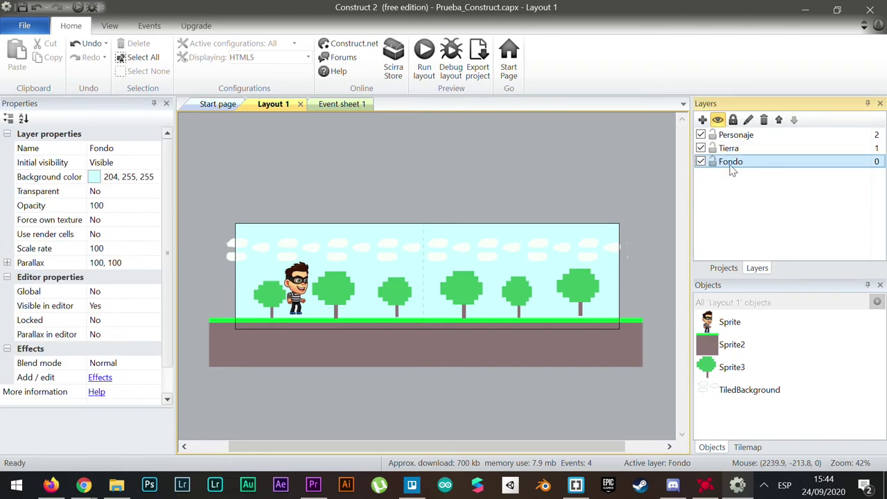
{"action": "left_click", "coordinate": [98, 267]}
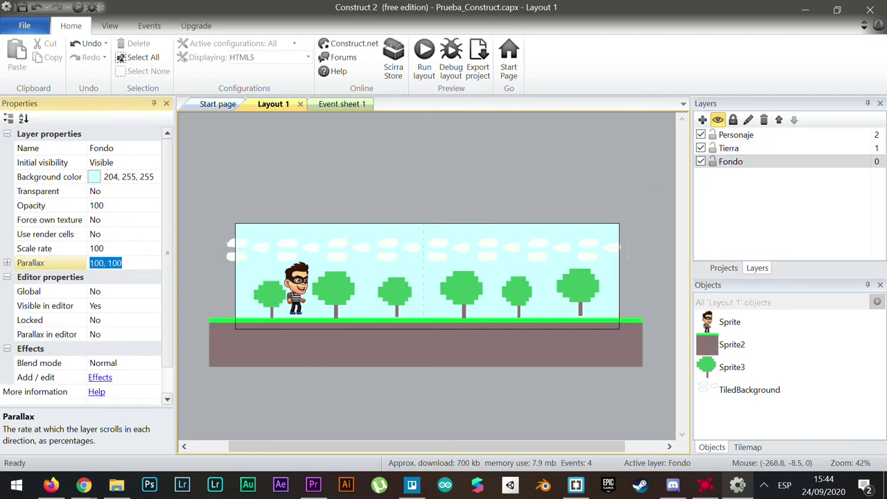
{"action": "left_click", "coordinate": [7, 263]}
{"action": "left_click", "coordinate": [97, 277]}
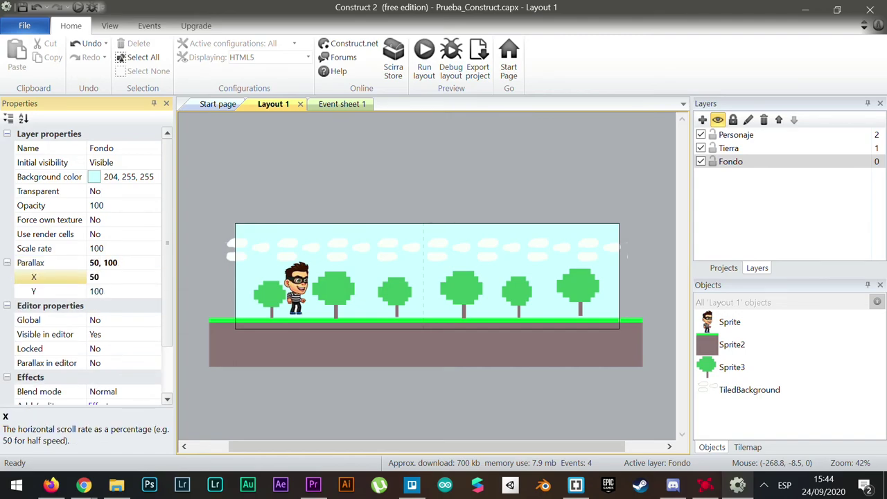
Run the layout and test the clouds' parallax scrolling by walking and jumping back and forth across the level
{"action": "left_click", "coordinate": [424, 75]}
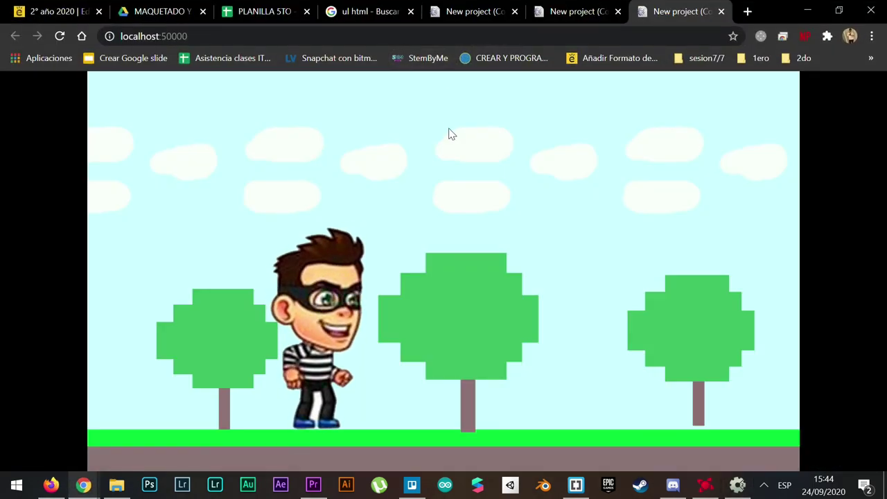
{"action": "key", "text": "Right"}
{"action": "key", "text": "Up"}
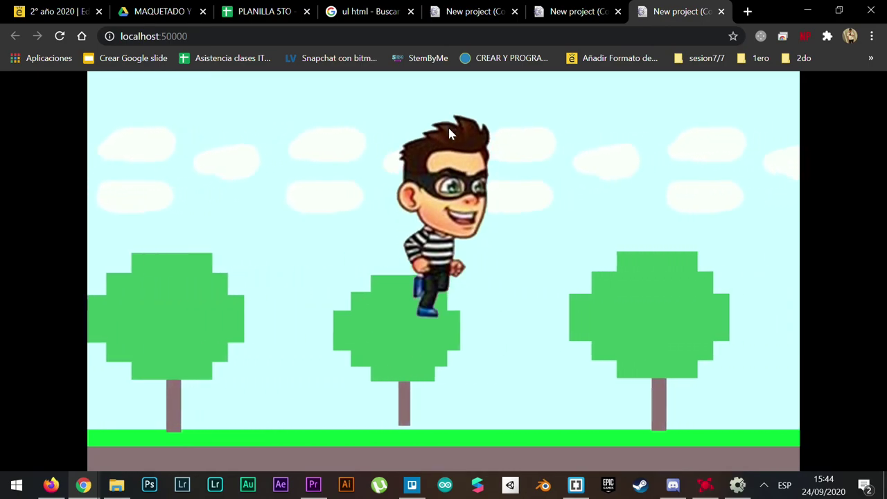
{"action": "key", "text": "Up"}
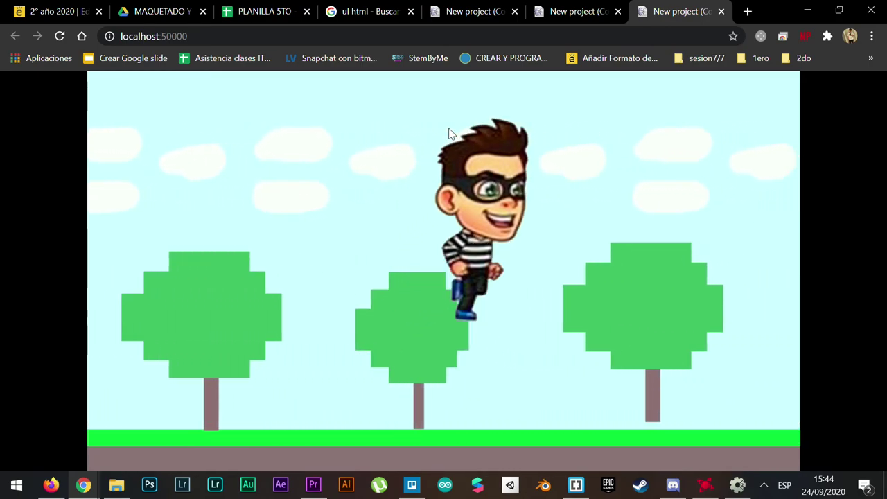
{"action": "key", "text": "Left"}
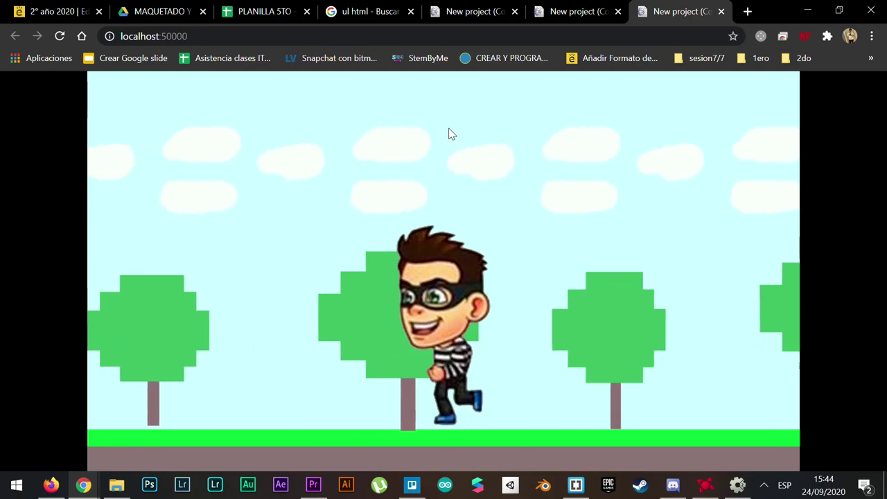
{"action": "key", "text": "Up"}
{"action": "key", "text": "Up"}
{"action": "key", "text": "Right"}
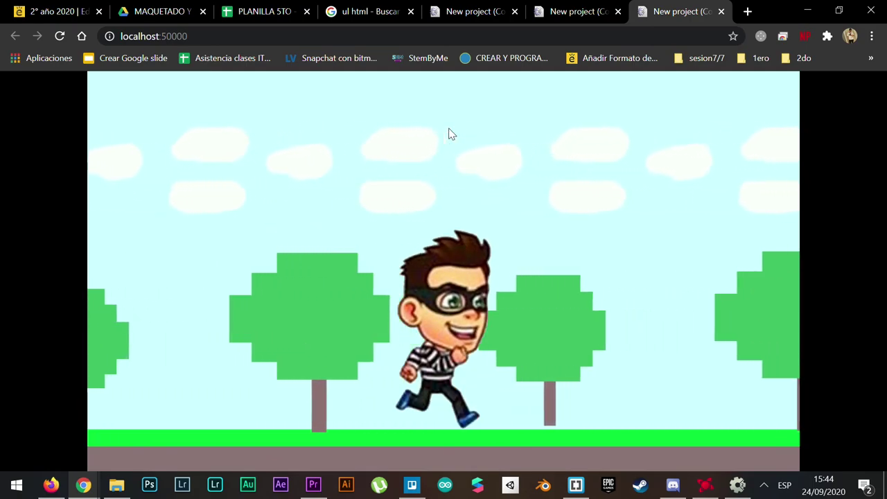
{"action": "key", "text": "Up"}
{"action": "key", "text": "Up"}
{"action": "key", "text": "Left"}
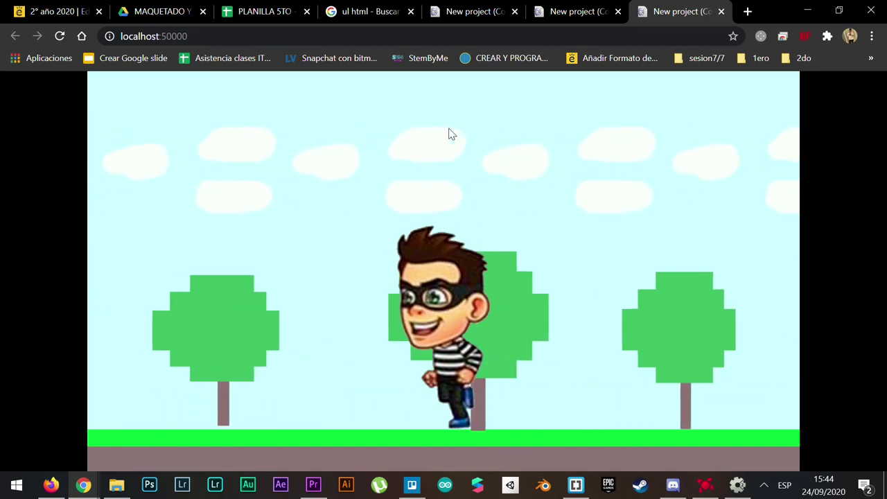
{"action": "key", "text": "Right"}
{"action": "key", "text": "Up"}
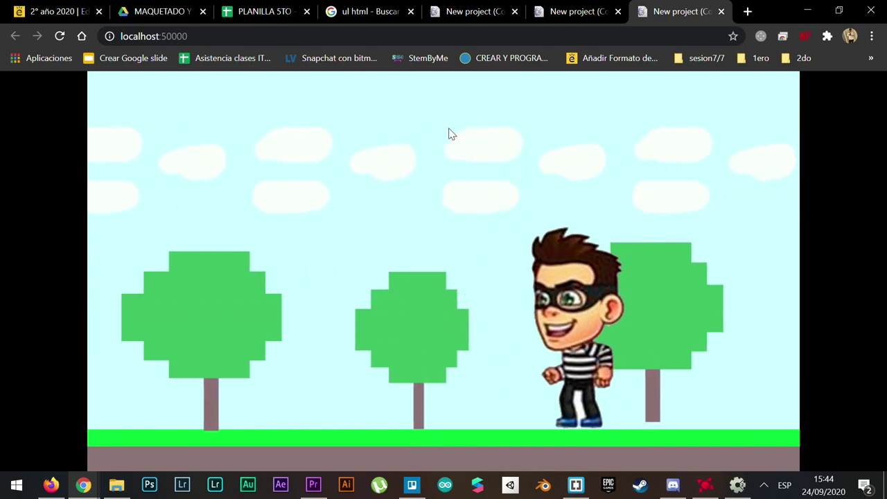